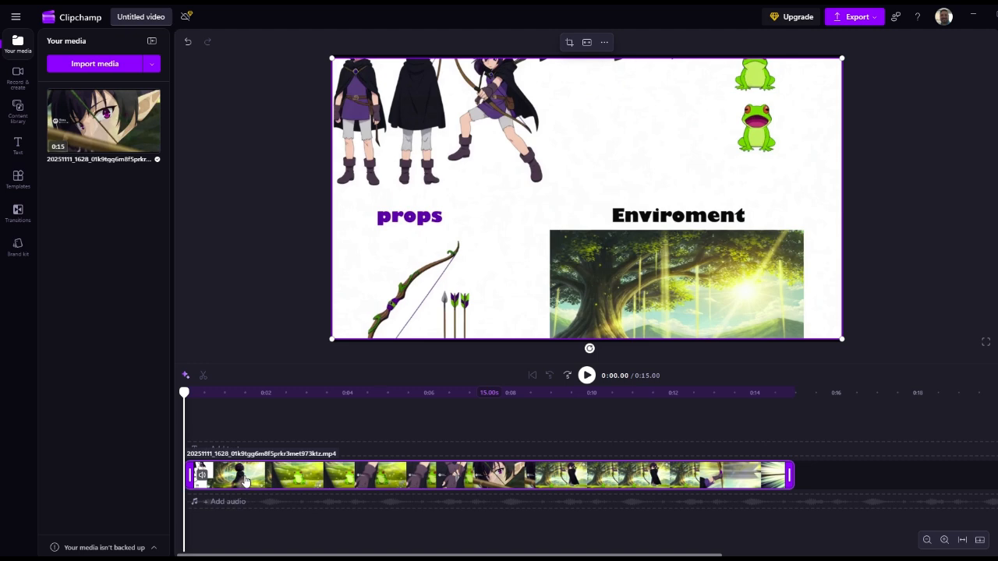
Step: Split the clip at 0:00.69, where the character and props reference sheet changes to the forest scene
{"action": "scroll", "coordinate": [224, 491], "scroll_direction": "up", "scroll_amount": 5}
{"action": "left_click", "coordinate": [224, 492]}
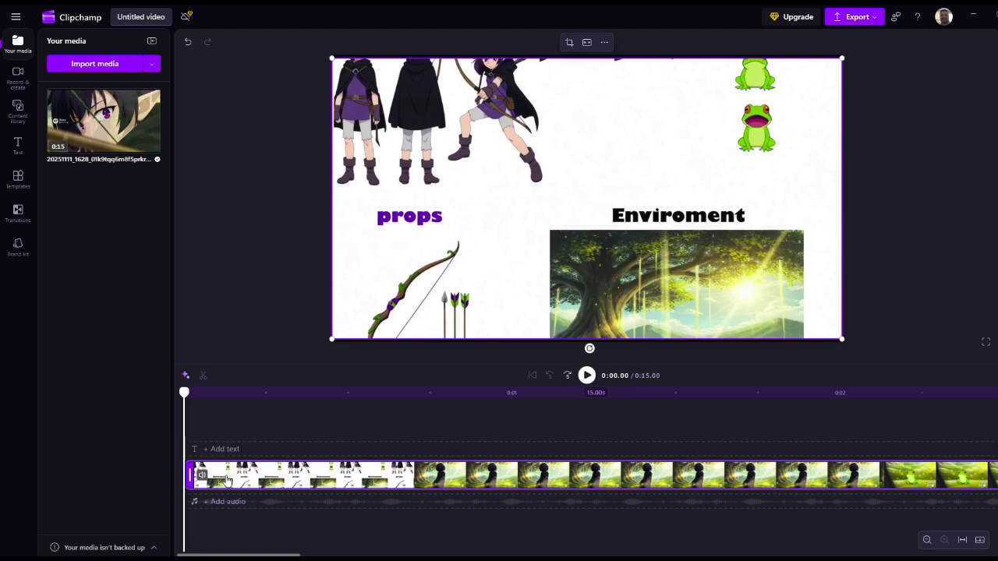
{"action": "left_click", "coordinate": [194, 434]}
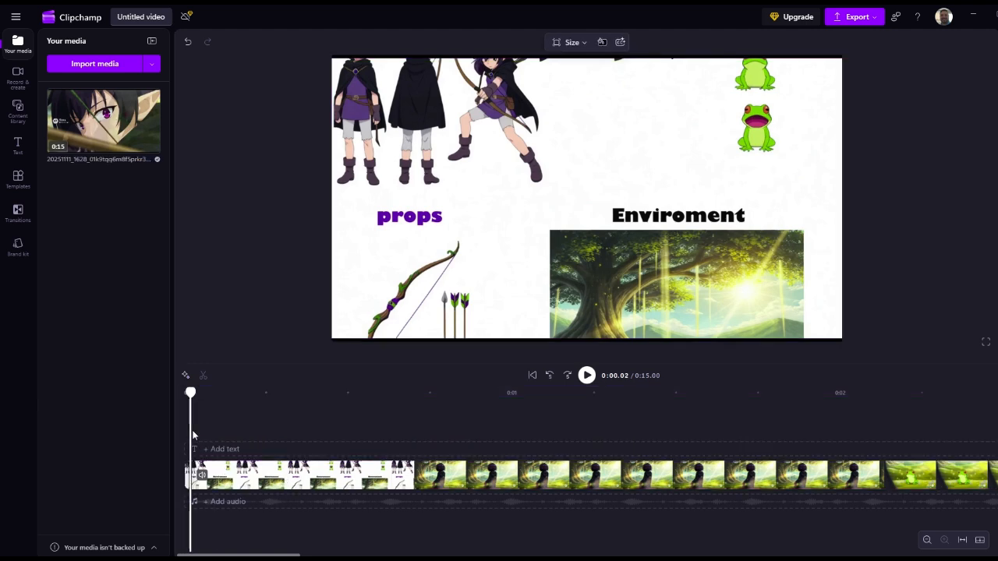
{"action": "left_click", "coordinate": [206, 429]}
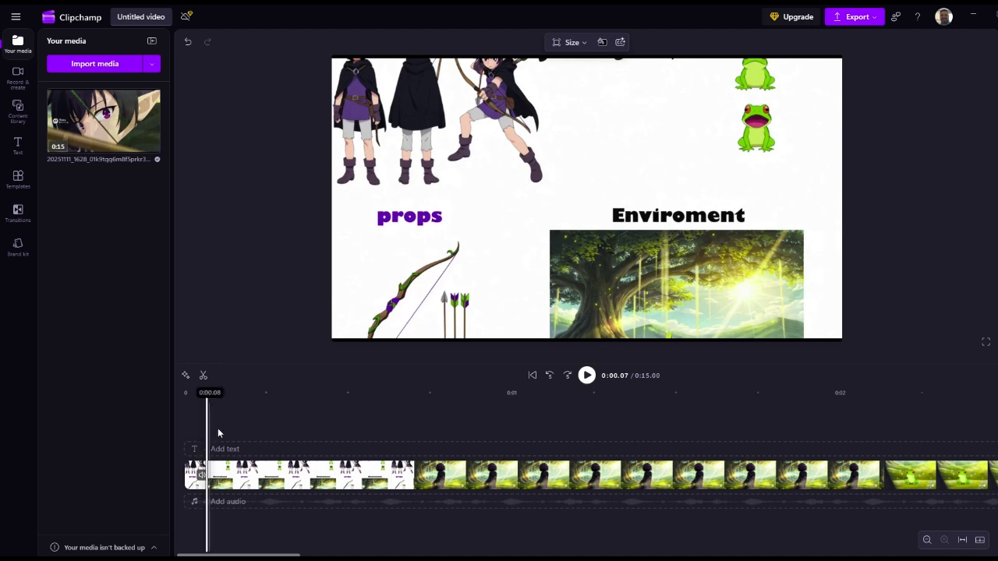
{"action": "left_click", "coordinate": [218, 427]}
{"action": "left_click", "coordinate": [236, 427]}
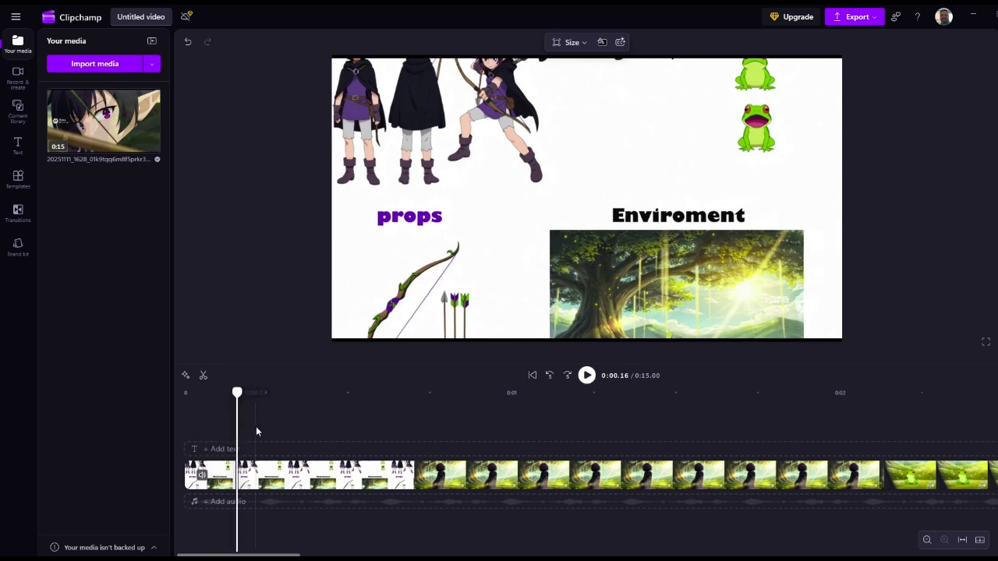
{"action": "left_click", "coordinate": [255, 427]}
{"action": "left_click", "coordinate": [267, 428]}
{"action": "left_click", "coordinate": [279, 426]}
{"action": "left_click", "coordinate": [294, 428]}
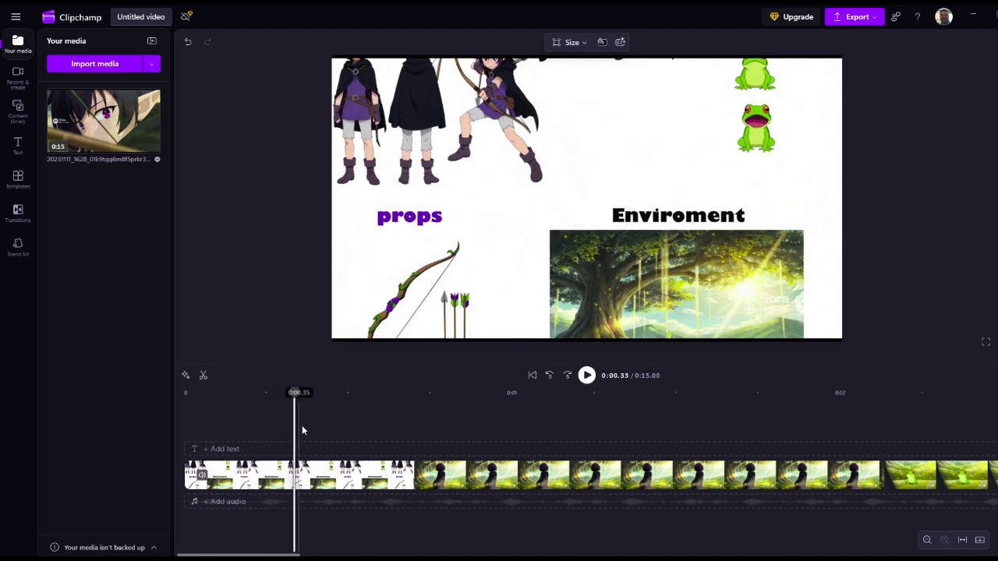
{"action": "left_click", "coordinate": [318, 427]}
{"action": "left_click", "coordinate": [341, 427]}
{"action": "left_click", "coordinate": [352, 426]}
{"action": "left_click", "coordinate": [389, 430]}
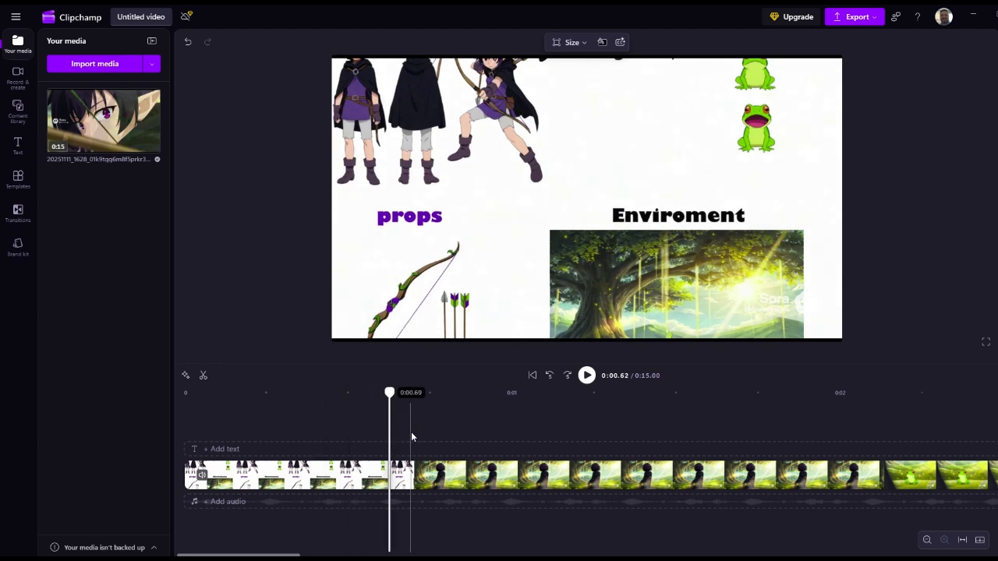
{"action": "left_click", "coordinate": [410, 428]}
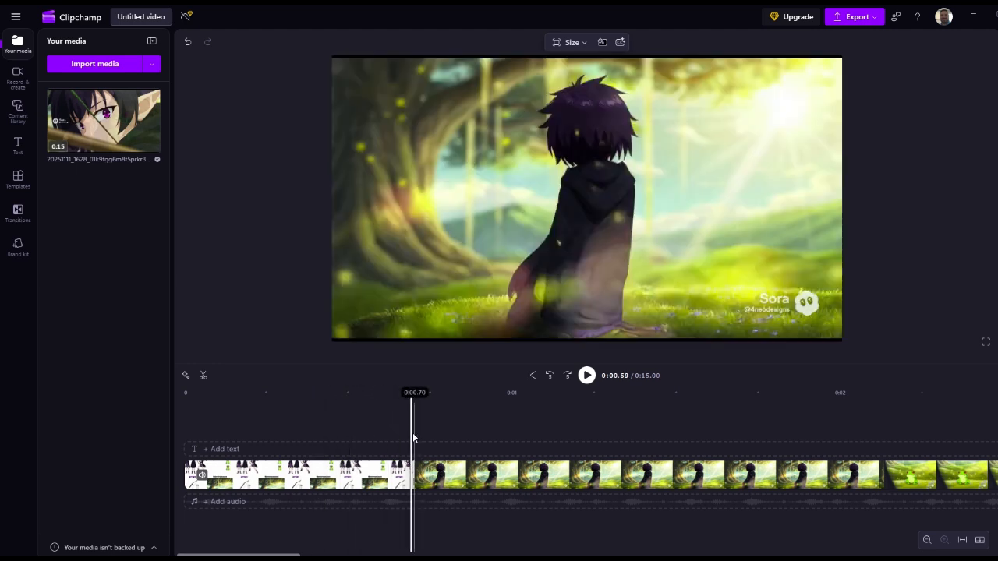
{"action": "left_click", "coordinate": [421, 475]}
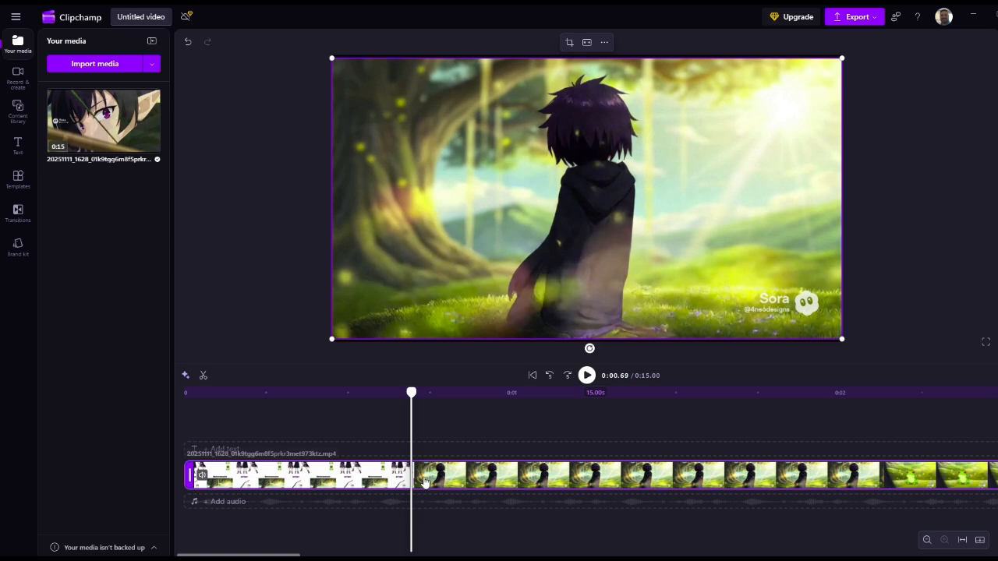
{"action": "left_click", "coordinate": [424, 481]}
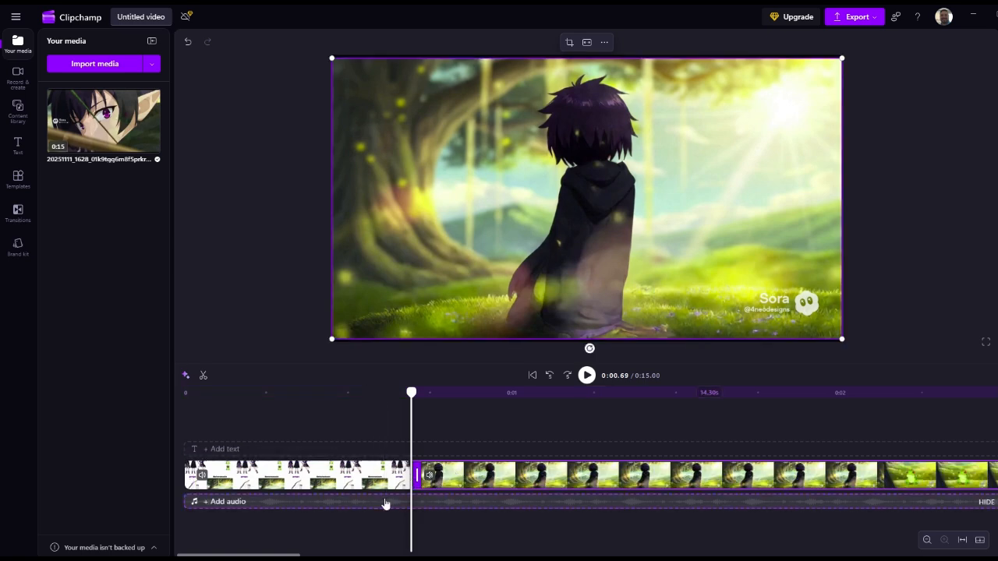
Step: Delete the opening reference-sheet segment and close the gap it leaves at the start of the timeline
{"action": "left_click", "coordinate": [344, 483]}
{"action": "key", "text": "Delete"}
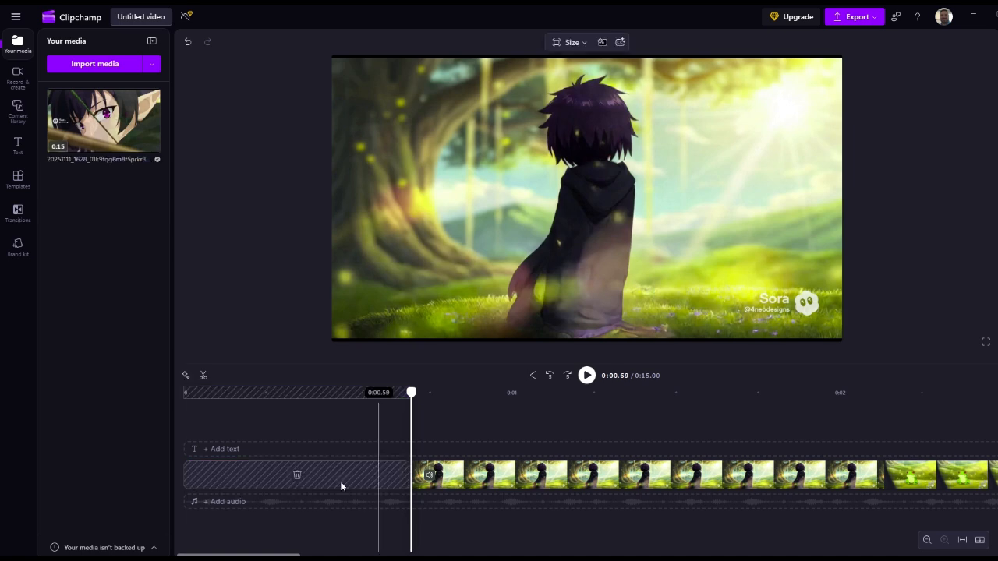
{"action": "left_click", "coordinate": [297, 477]}
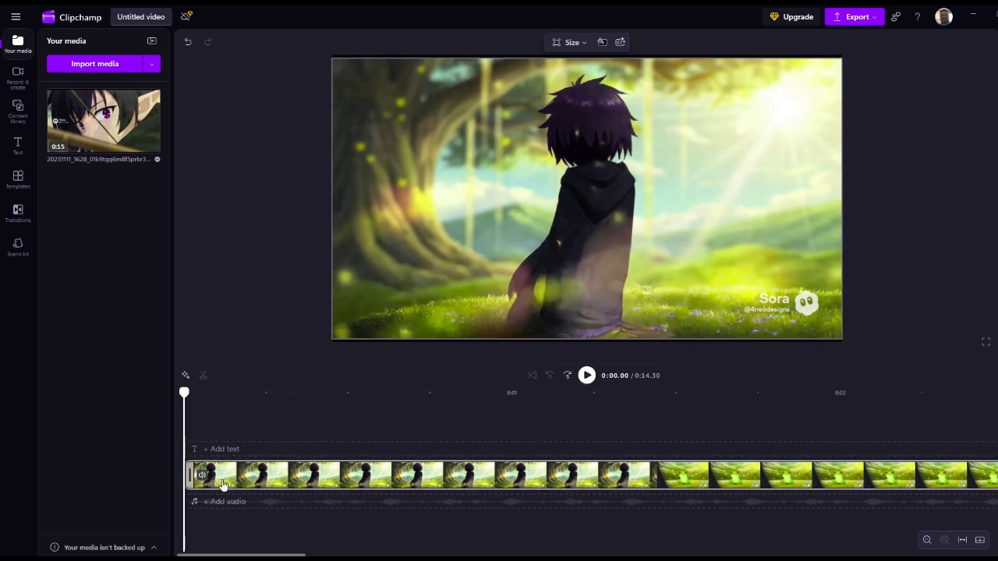
Step: Scrub through the opening shot of the hooded character to check its motion frame by frame
{"action": "left_click", "coordinate": [197, 422]}
{"action": "left_click", "coordinate": [216, 422]}
{"action": "left_click", "coordinate": [228, 422]}
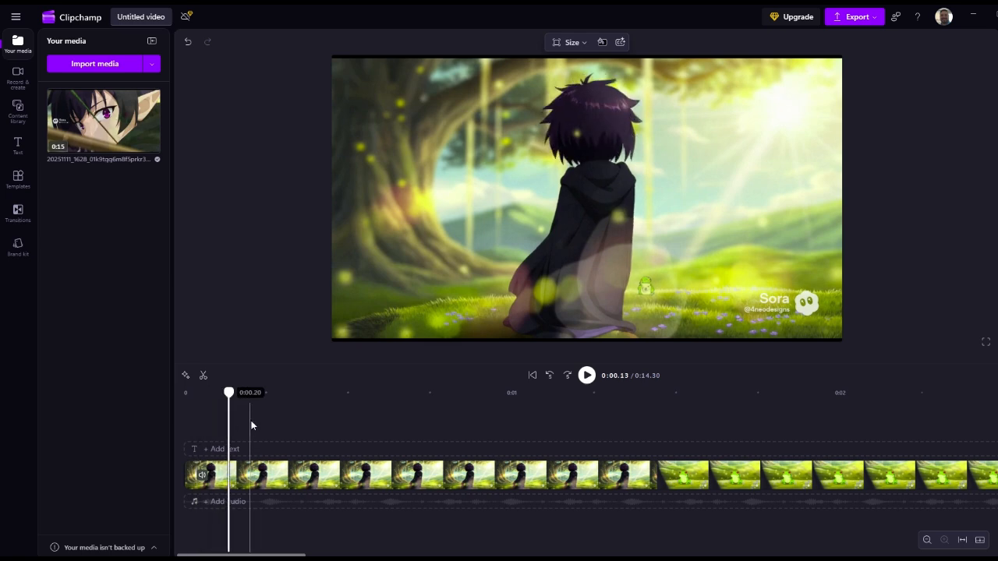
{"action": "left_click", "coordinate": [267, 422]}
{"action": "left_click", "coordinate": [298, 421]}
{"action": "left_click", "coordinate": [314, 422]}
{"action": "left_click", "coordinate": [376, 426]}
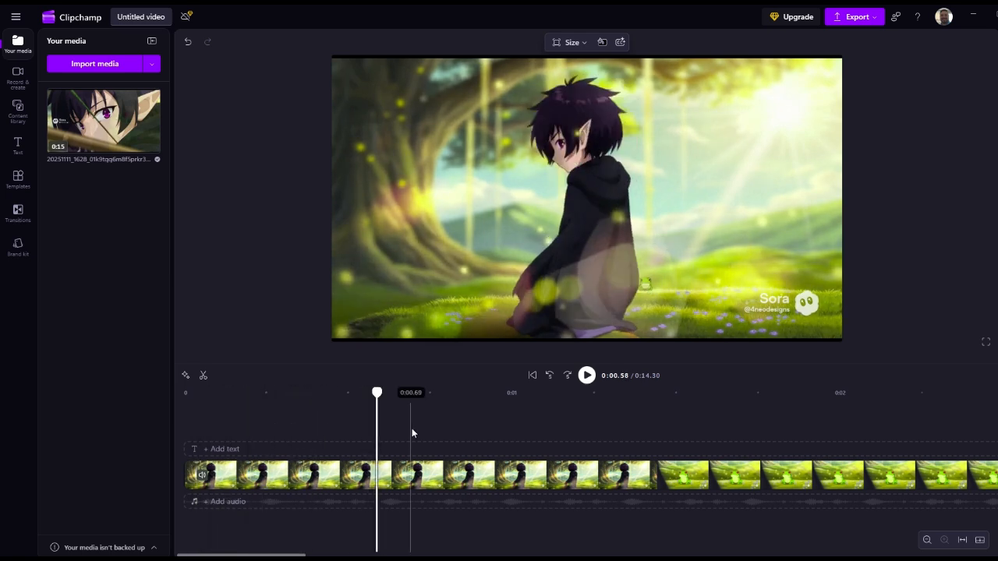
{"action": "left_click", "coordinate": [412, 427]}
{"action": "left_click", "coordinate": [468, 430]}
{"action": "left_click", "coordinate": [498, 432]}
{"action": "left_click", "coordinate": [537, 433]}
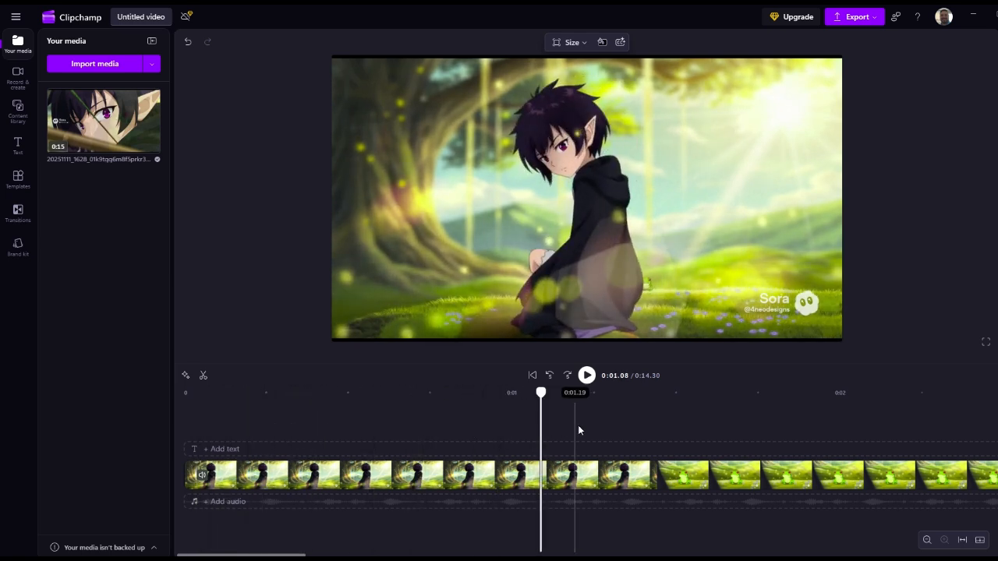
{"action": "left_click", "coordinate": [580, 428]}
{"action": "left_click", "coordinate": [601, 429]}
{"action": "left_click", "coordinate": [625, 430]}
{"action": "left_click", "coordinate": [588, 438]}
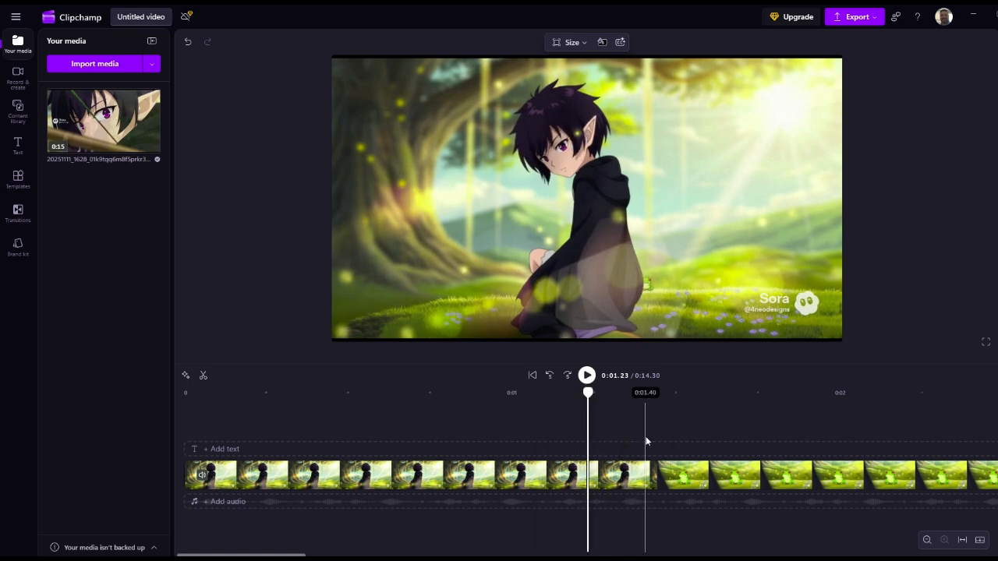
Step: Scrub through the close-up of the gloved hand and the frog to check how the shot plays
{"action": "scroll", "coordinate": [678, 434], "scroll_direction": "right", "scroll_amount": 4}
{"action": "left_click", "coordinate": [699, 437]}
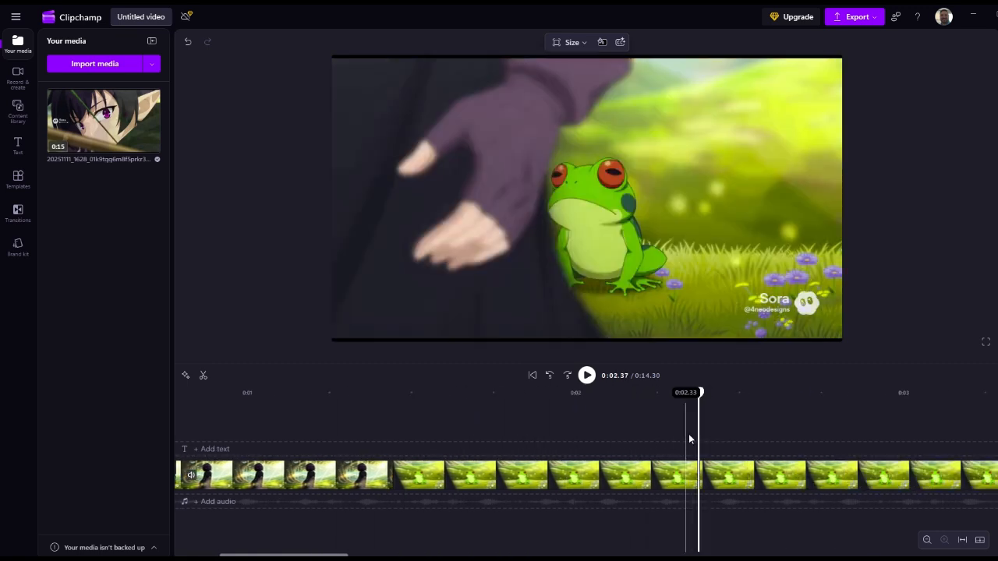
{"action": "scroll", "coordinate": [689, 435], "scroll_direction": "right", "scroll_amount": 1}
{"action": "left_click", "coordinate": [713, 436]}
{"action": "left_click", "coordinate": [667, 438]}
{"action": "left_click", "coordinate": [688, 436]}
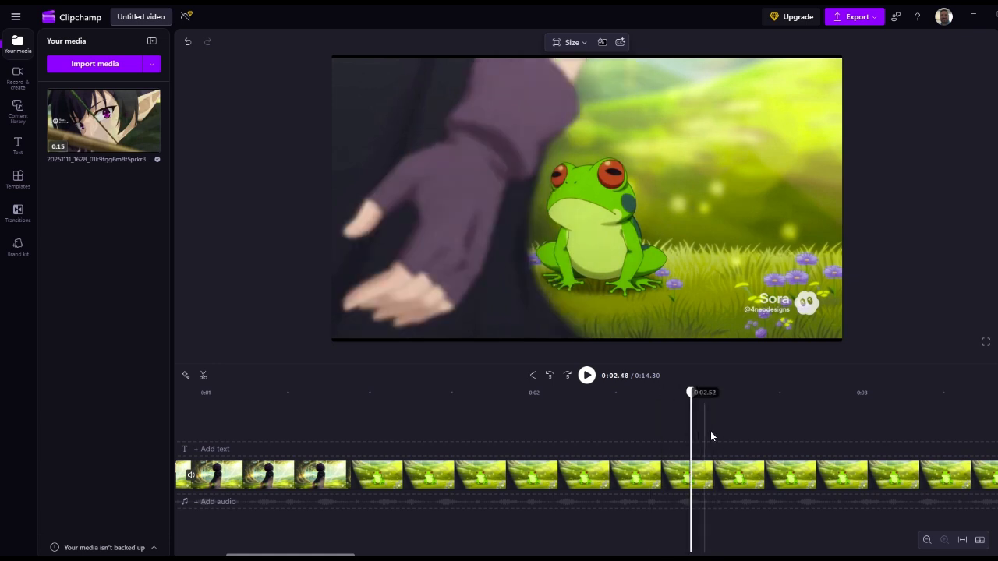
{"action": "left_click", "coordinate": [723, 431]}
{"action": "left_click", "coordinate": [742, 430]}
{"action": "left_click", "coordinate": [796, 437]}
{"action": "left_click", "coordinate": [823, 433]}
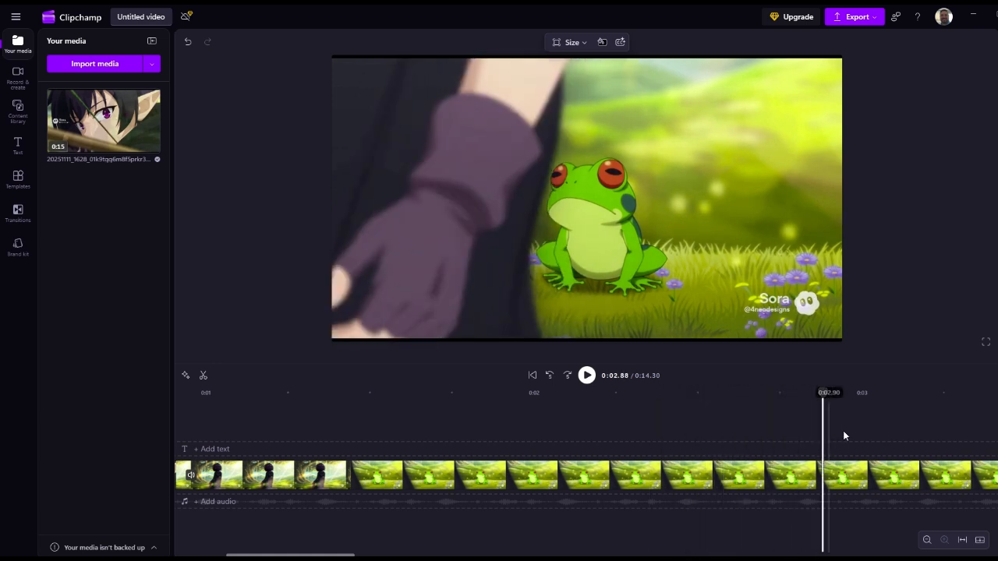
{"action": "left_click", "coordinate": [843, 431]}
{"action": "left_click", "coordinate": [881, 432]}
{"action": "scroll", "coordinate": [920, 433], "scroll_direction": "right", "scroll_amount": 1}
{"action": "scroll", "coordinate": [941, 431], "scroll_direction": "right", "scroll_amount": 5}
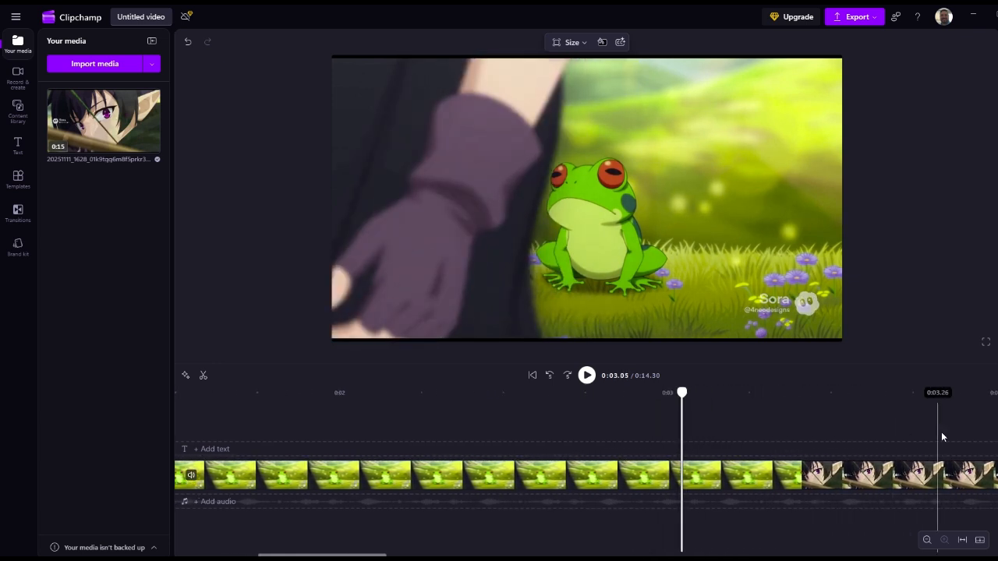
Step: Split the clip at 0:04.06, in the frog shot before the arrow comes into view
{"action": "left_click", "coordinate": [941, 432]}
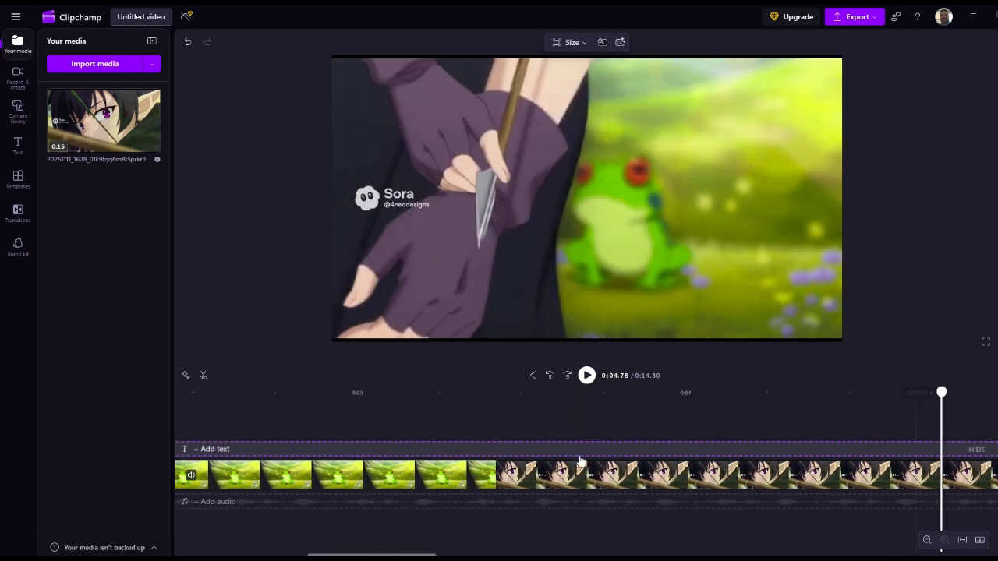
{"action": "left_click", "coordinate": [485, 417]}
{"action": "left_click", "coordinate": [500, 419]}
{"action": "left_click", "coordinate": [522, 418]}
{"action": "left_click", "coordinate": [582, 421]}
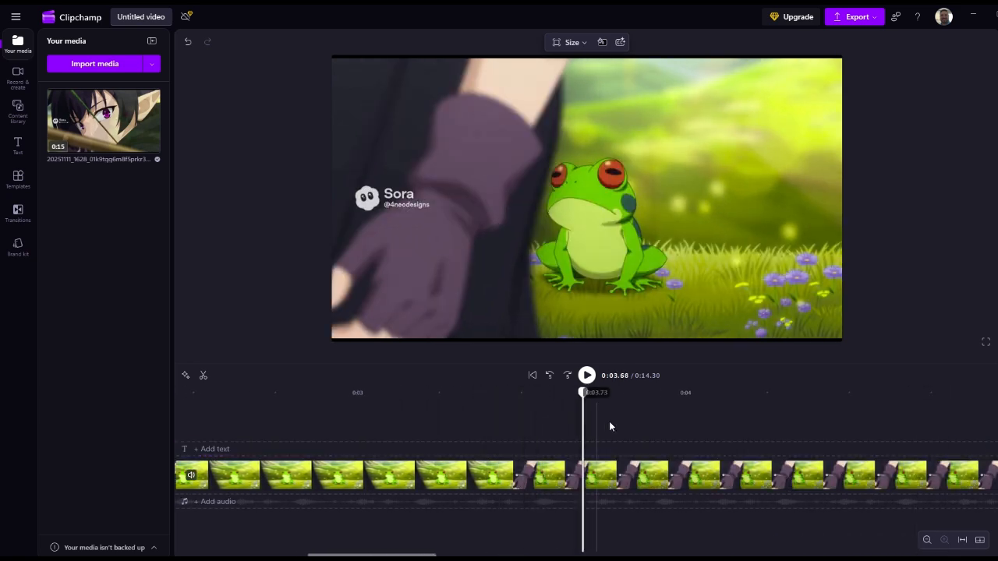
{"action": "left_click", "coordinate": [634, 417]}
{"action": "left_click", "coordinate": [684, 413]}
{"action": "left_click", "coordinate": [737, 421]}
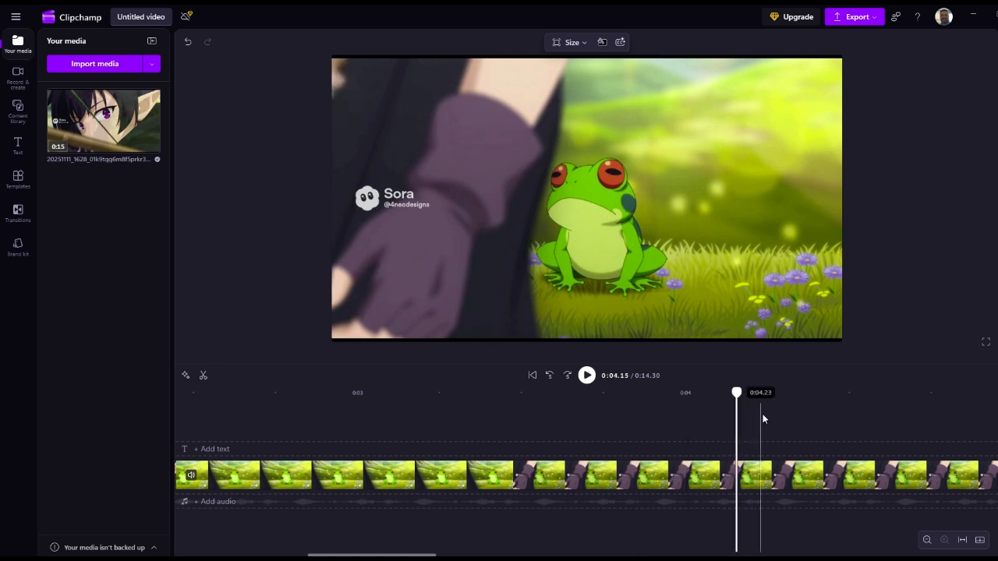
{"action": "left_click", "coordinate": [764, 415]}
{"action": "left_click", "coordinate": [834, 424]}
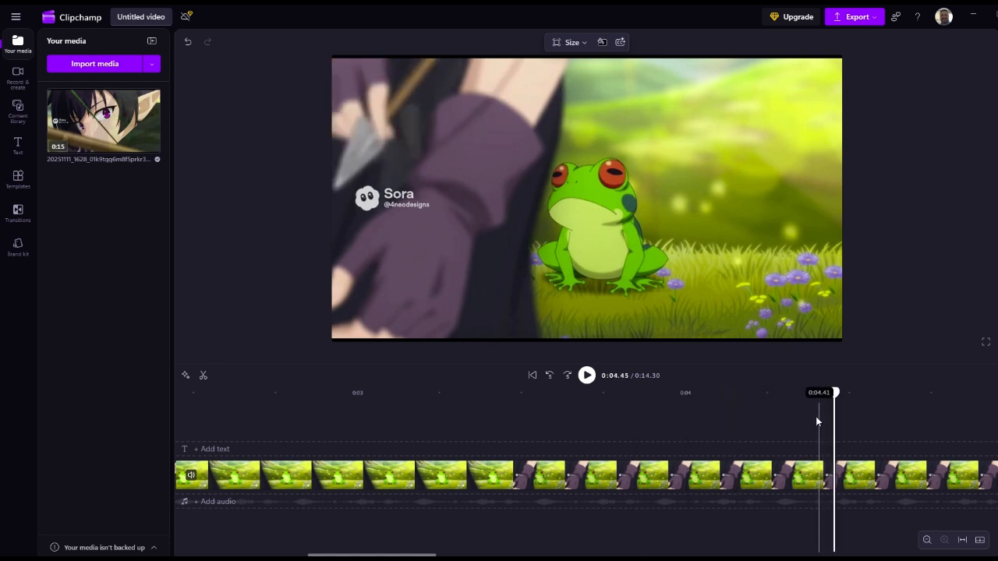
{"action": "left_click", "coordinate": [787, 420]}
{"action": "left_click", "coordinate": [776, 426]}
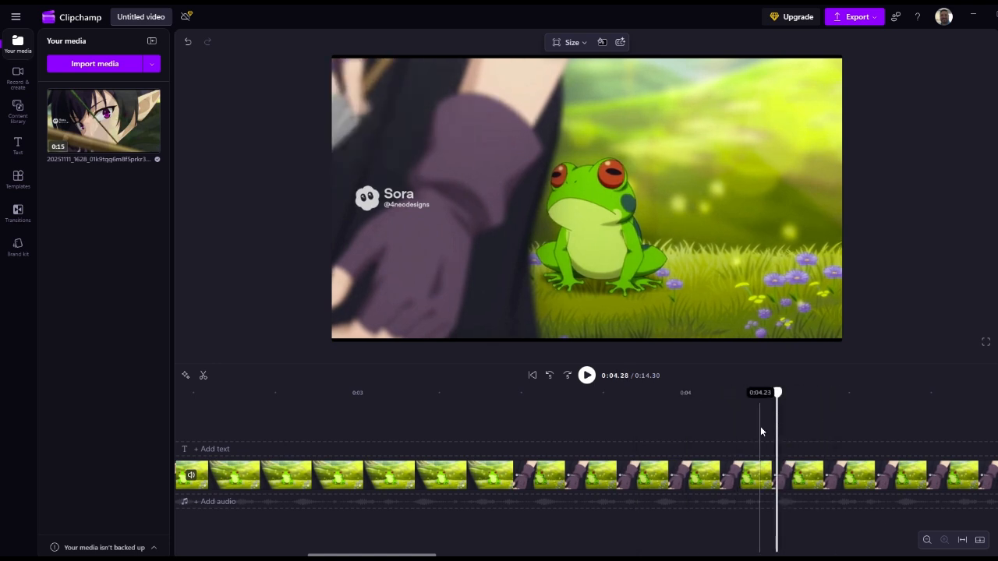
{"action": "left_click", "coordinate": [760, 426]}
{"action": "left_click", "coordinate": [742, 428]}
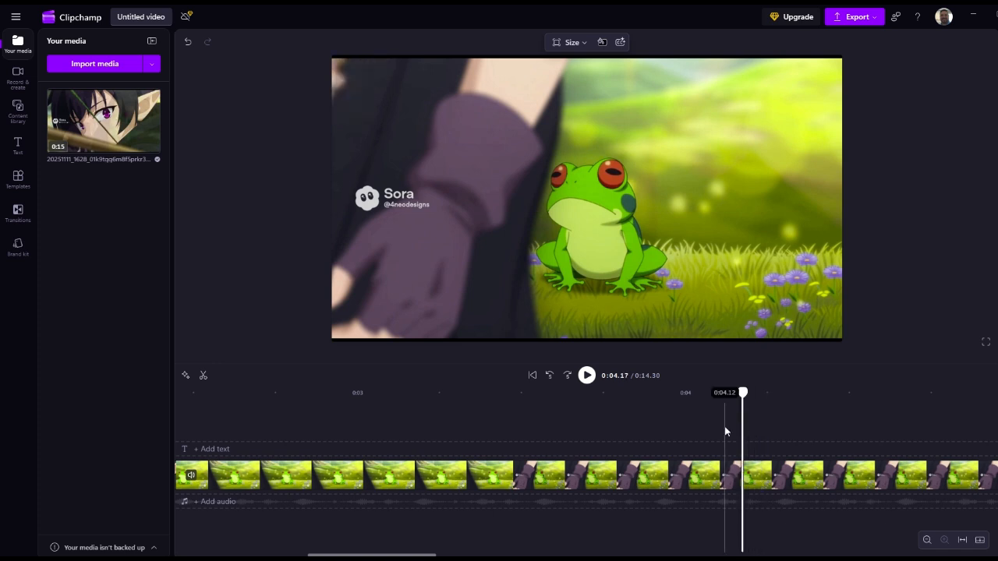
{"action": "left_click", "coordinate": [724, 429]}
{"action": "left_click", "coordinate": [706, 433]}
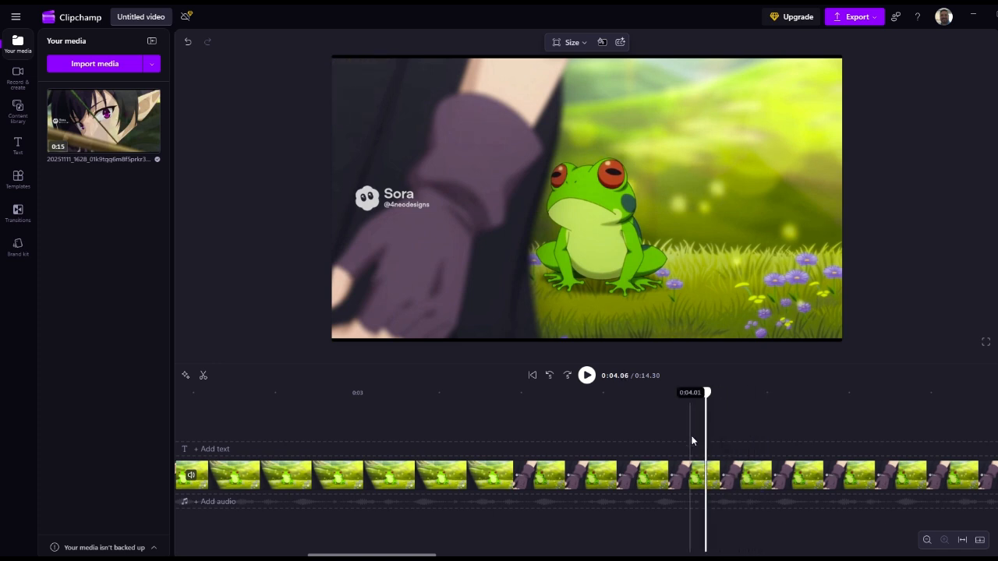
{"action": "left_click", "coordinate": [720, 479]}
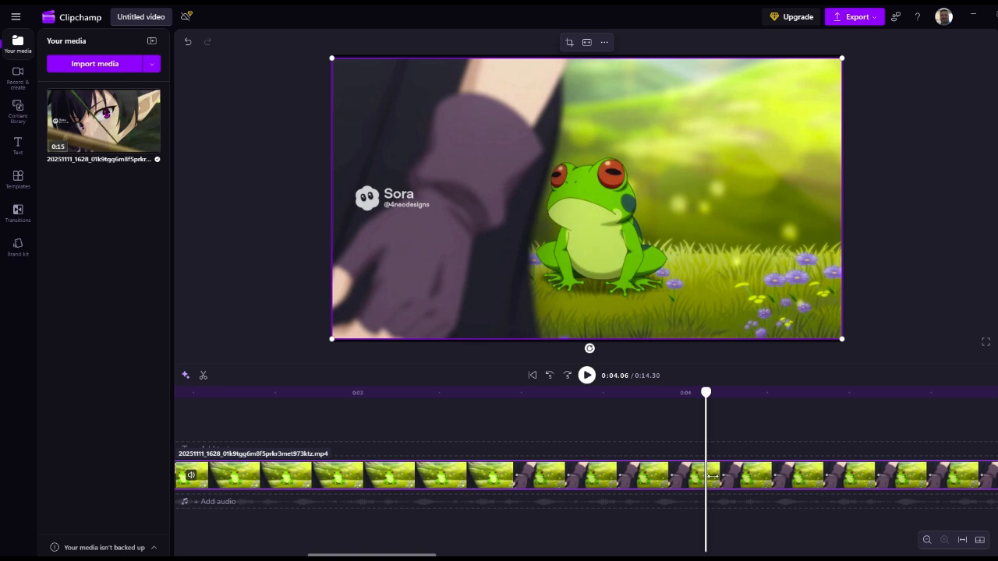
{"action": "key", "text": "s"}
Step: Split the clip at 0:06.39, where the arrow shot changes to the close-up of the archer's eyes
{"action": "left_click", "coordinate": [743, 434]}
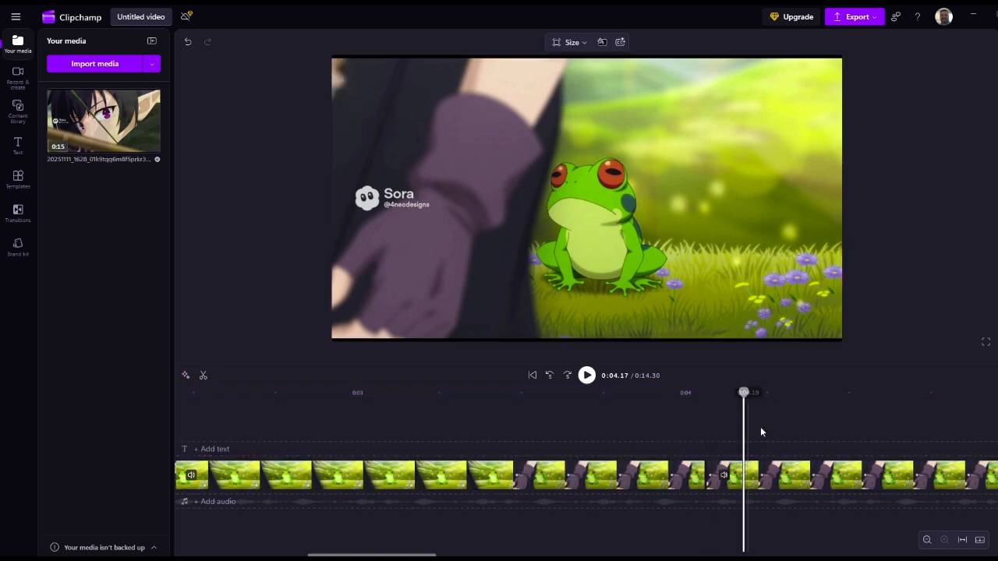
{"action": "left_click_drag", "start_coordinate": [761, 430], "coordinate": [887, 426]}
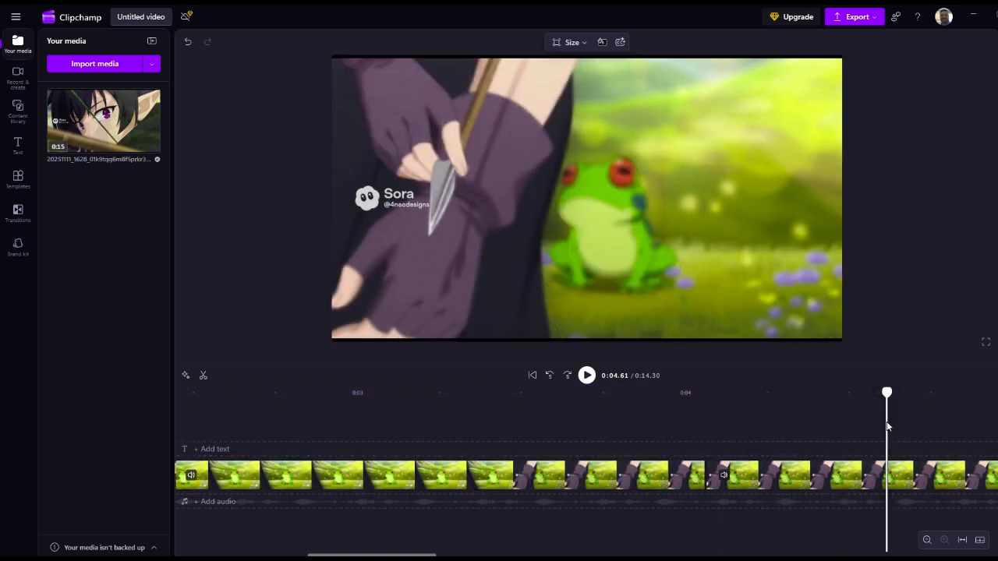
{"action": "scroll", "coordinate": [929, 426], "scroll_direction": "right", "scroll_amount": 5}
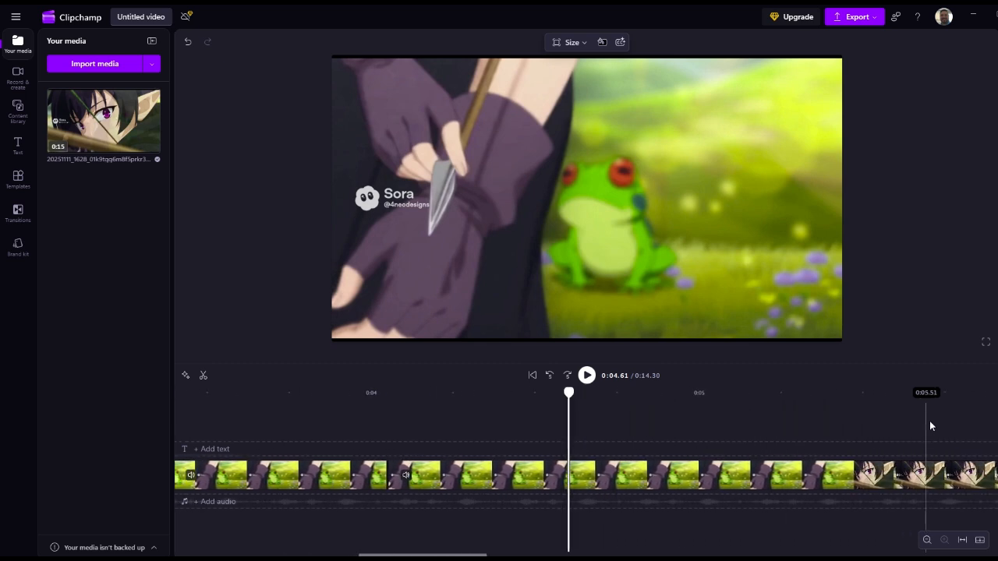
{"action": "scroll", "coordinate": [929, 426], "scroll_direction": "right", "scroll_amount": 2}
{"action": "left_click", "coordinate": [929, 425]}
{"action": "left_click", "coordinate": [446, 434]}
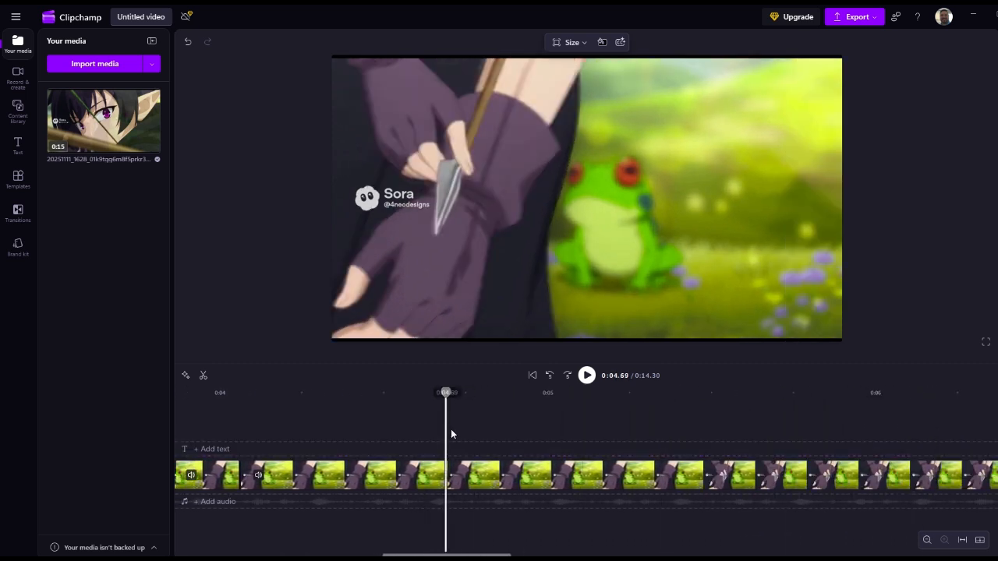
{"action": "left_click_drag", "start_coordinate": [451, 434], "coordinate": [982, 427]}
{"action": "left_click", "coordinate": [950, 429]}
{"action": "left_click", "coordinate": [960, 428]}
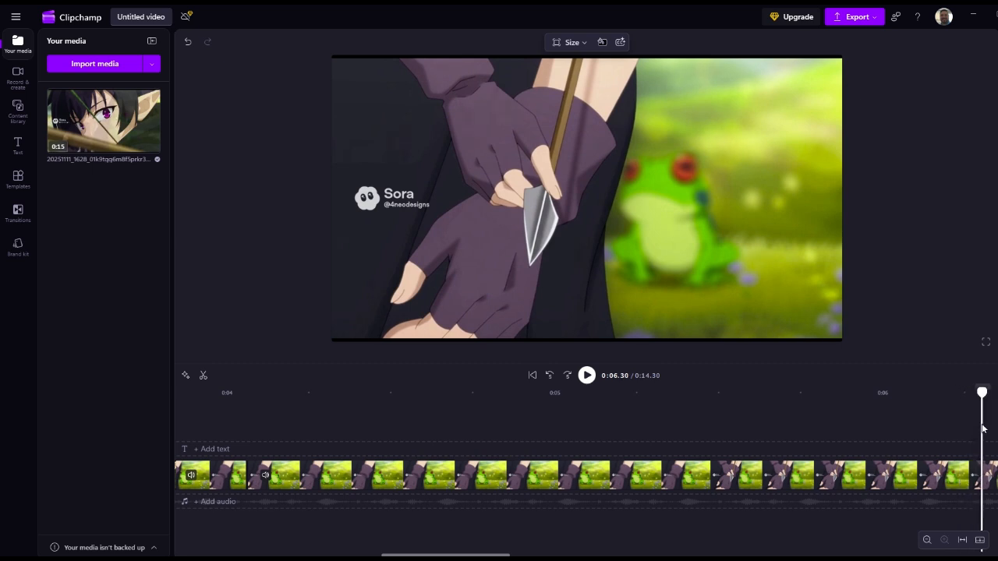
{"action": "left_click", "coordinate": [884, 429]}
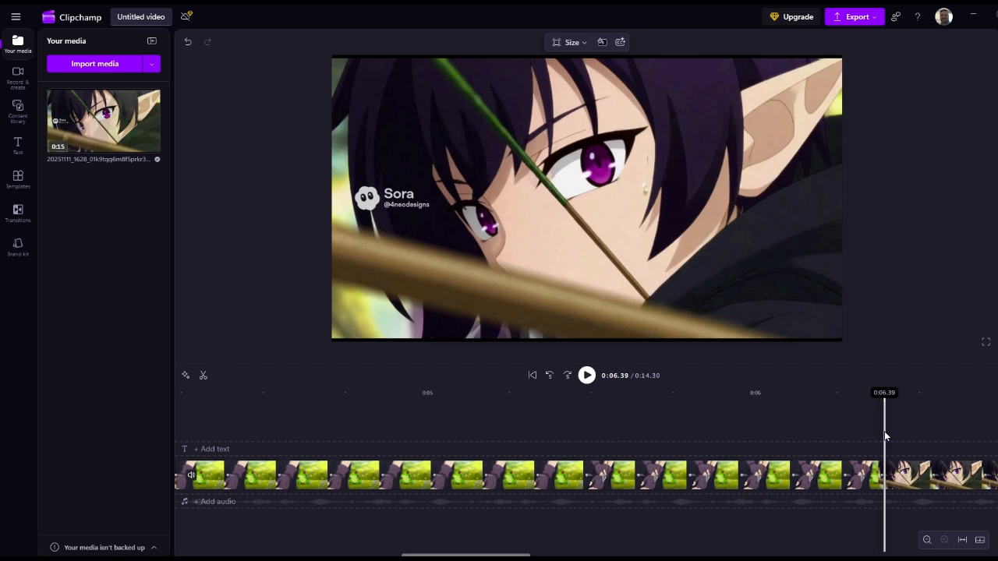
{"action": "left_click", "coordinate": [866, 474]}
{"action": "key", "text": "s"}
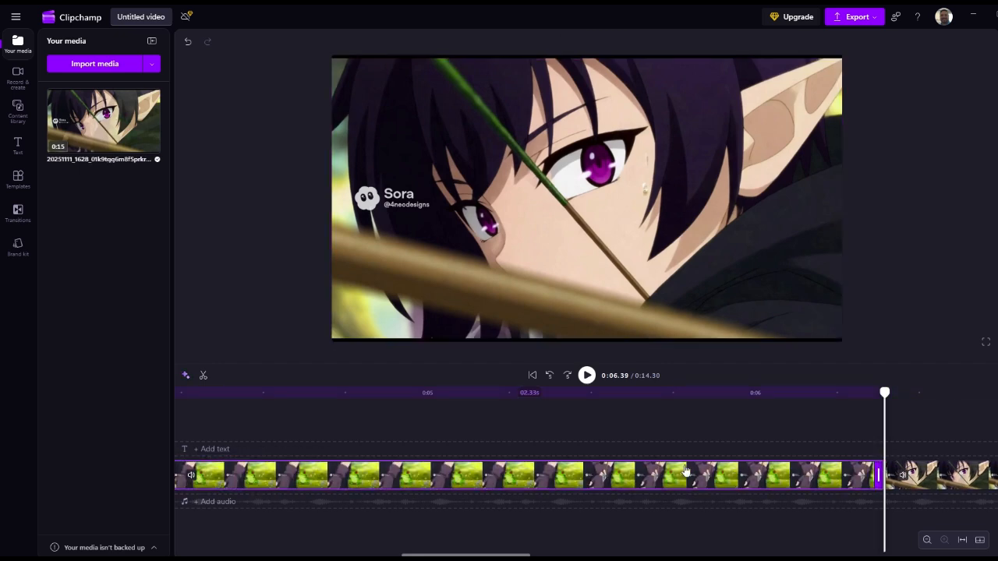
Step: Delete the arrow segment between 0:04.06 and 0:06.39 and close the gap it leaves
{"action": "key", "text": "Delete"}
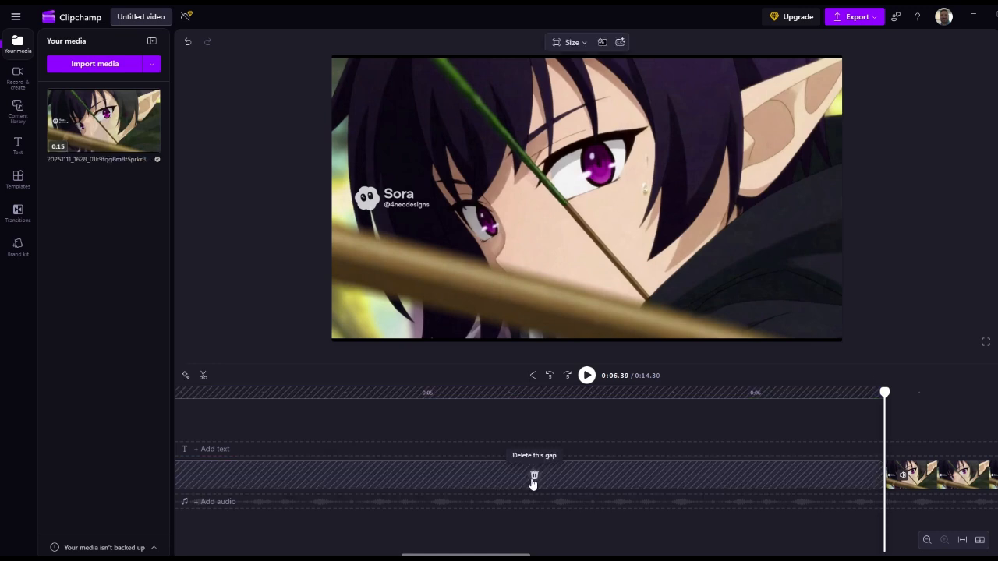
{"action": "left_click", "coordinate": [533, 481]}
Step: Play across the join between the frog shot and the archer's eyes close-up to check the cut
{"action": "scroll", "coordinate": [460, 424], "scroll_direction": "left", "scroll_amount": 7}
{"action": "left_click", "coordinate": [400, 427]}
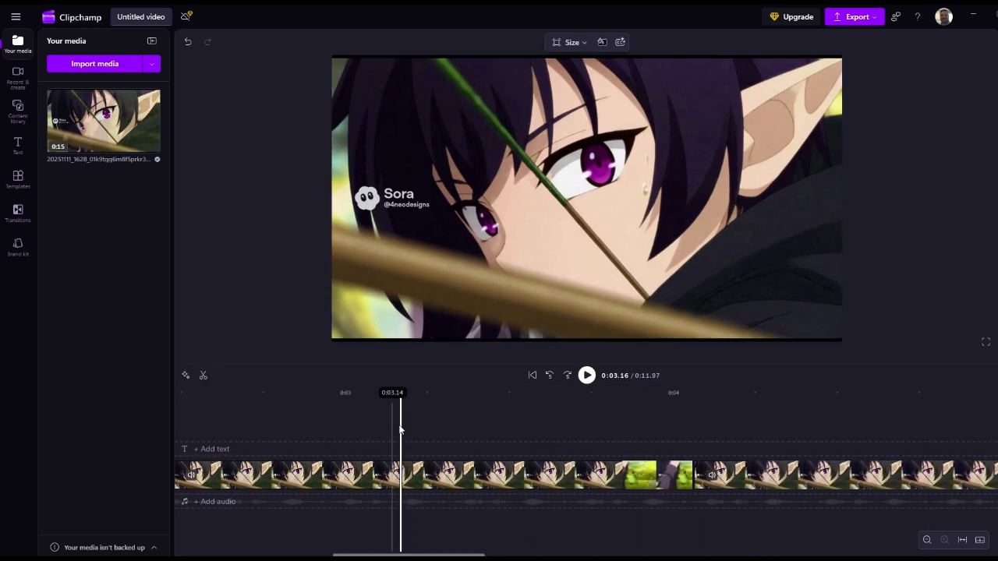
{"action": "left_click", "coordinate": [461, 425]}
{"action": "key", "text": "space"}
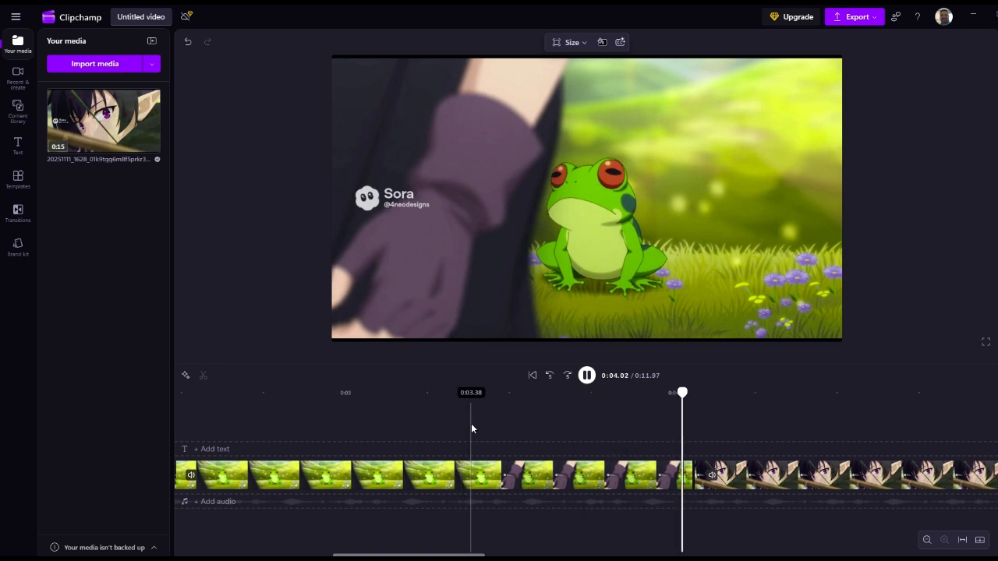
{"action": "key", "text": "space"}
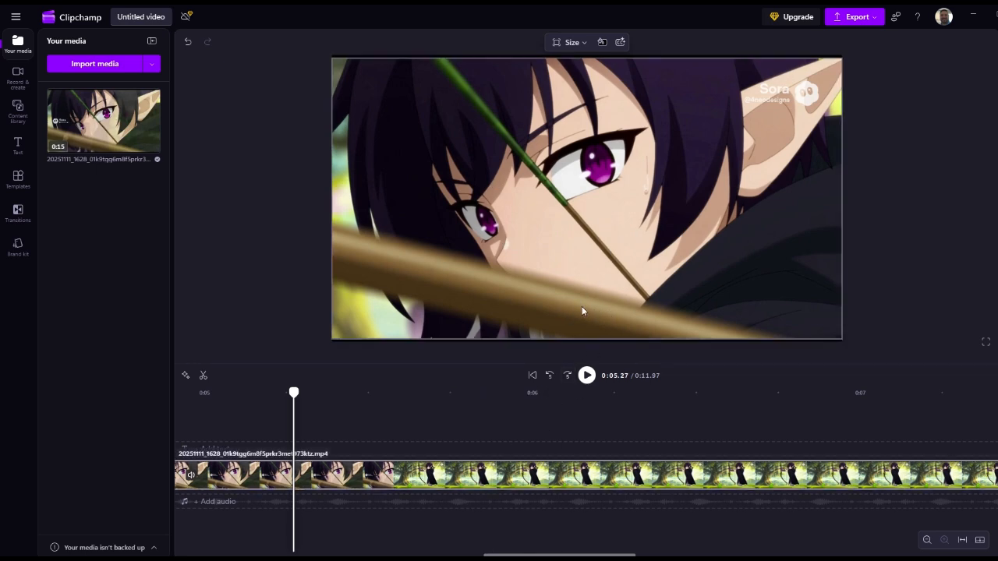
Step: Scrub through the wide shot of the archer aiming, up to the arrow release, to check how it plays
{"action": "left_click_drag", "start_coordinate": [351, 424], "coordinate": [429, 429]}
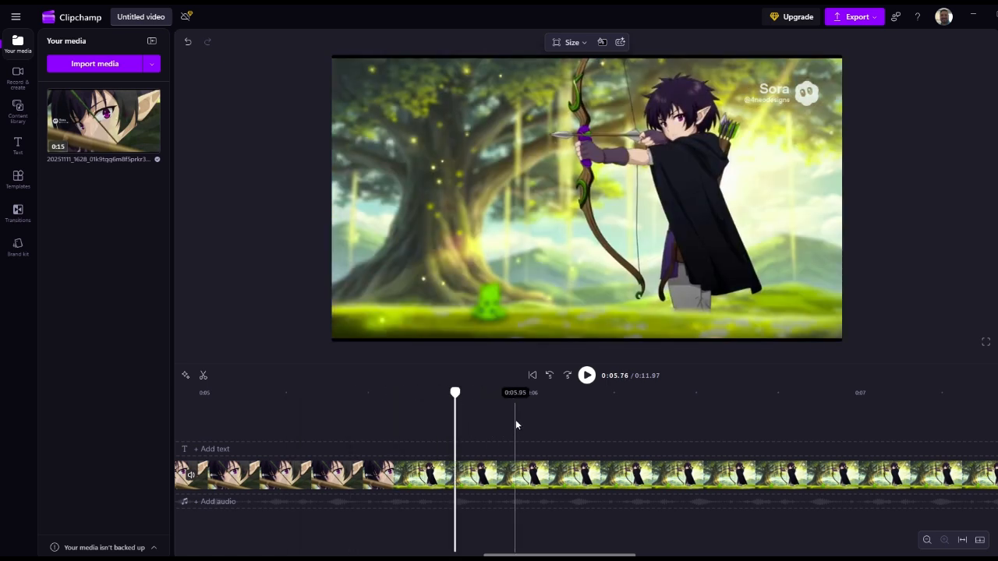
{"action": "scroll", "coordinate": [603, 418], "scroll_direction": "right", "scroll_amount": 5}
{"action": "left_click", "coordinate": [603, 420]}
{"action": "left_click_drag", "start_coordinate": [444, 427], "coordinate": [780, 429]}
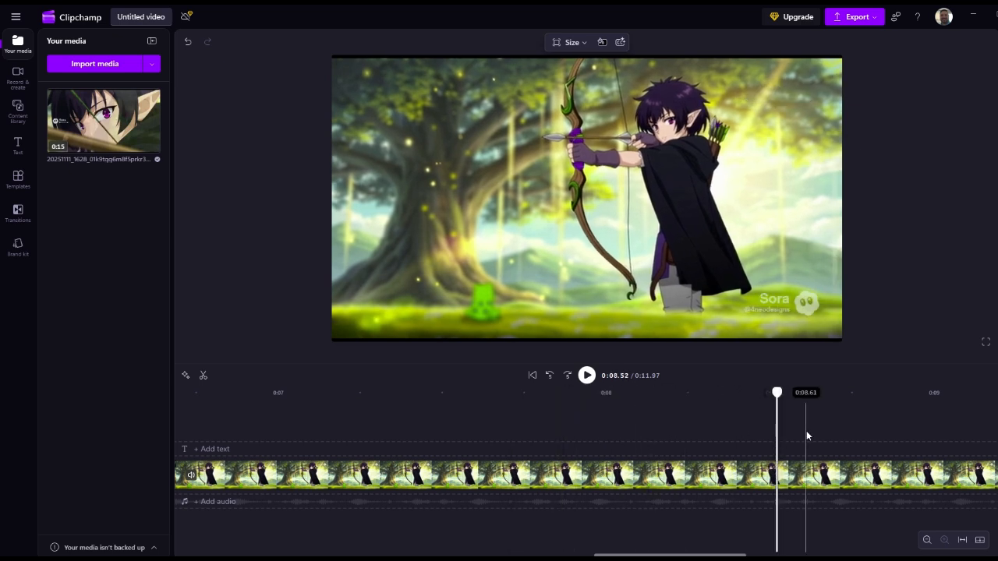
{"action": "scroll", "coordinate": [826, 430], "scroll_direction": "right", "scroll_amount": 2}
{"action": "left_click", "coordinate": [857, 428]}
{"action": "left_click", "coordinate": [891, 431]}
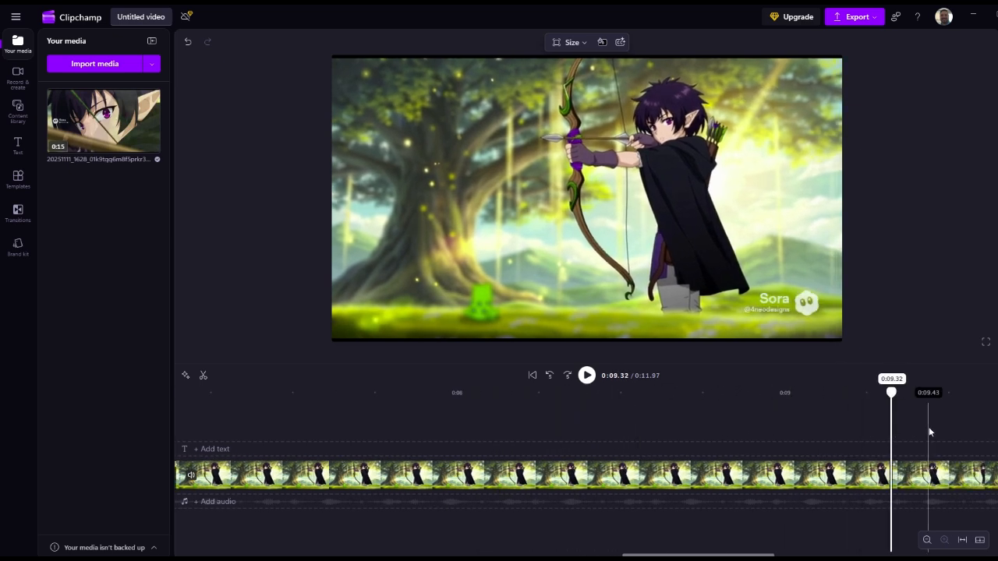
{"action": "scroll", "coordinate": [986, 430], "scroll_direction": "right", "scroll_amount": 9}
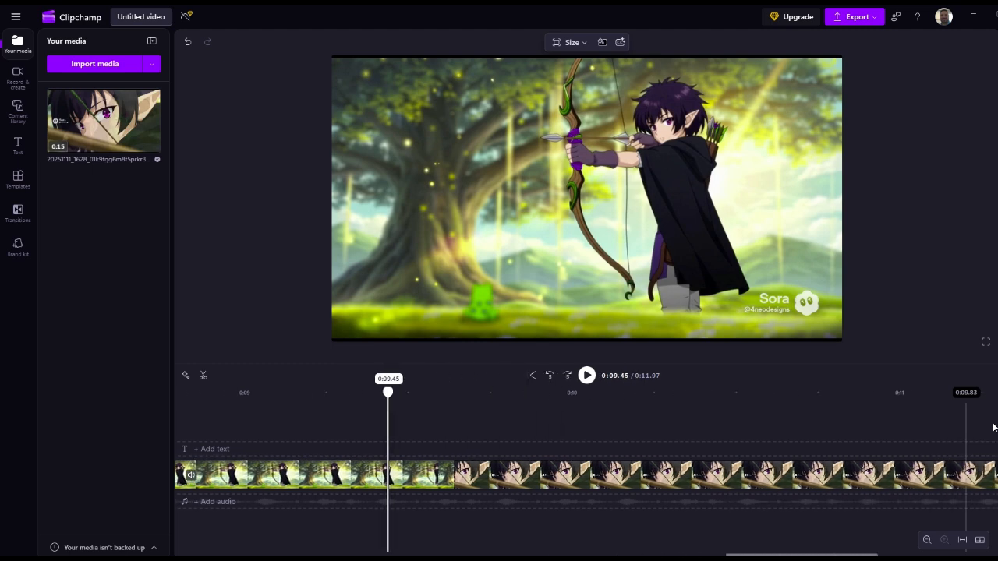
{"action": "left_click", "coordinate": [974, 431]}
{"action": "left_click", "coordinate": [497, 437]}
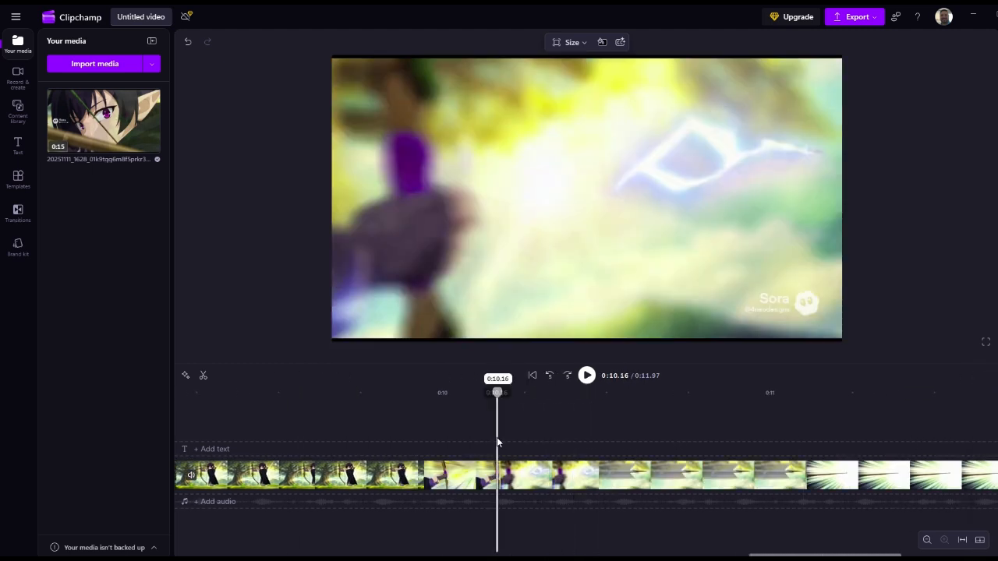
Step: Split the clip at 0:10.33, in the release shot before the arrow forms in the air
{"action": "left_click", "coordinate": [410, 436]}
{"action": "left_click", "coordinate": [330, 443]}
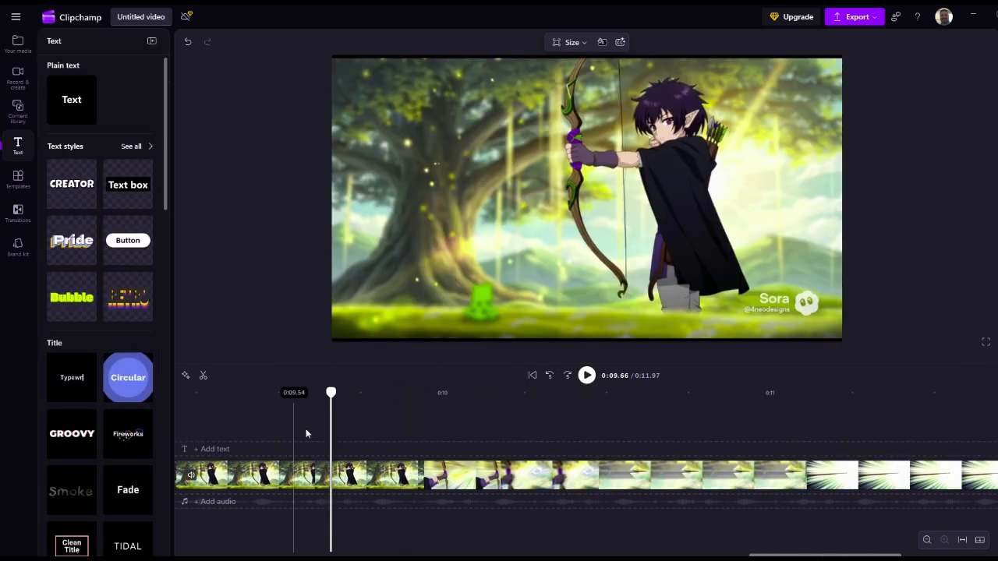
{"action": "left_click", "coordinate": [358, 433]}
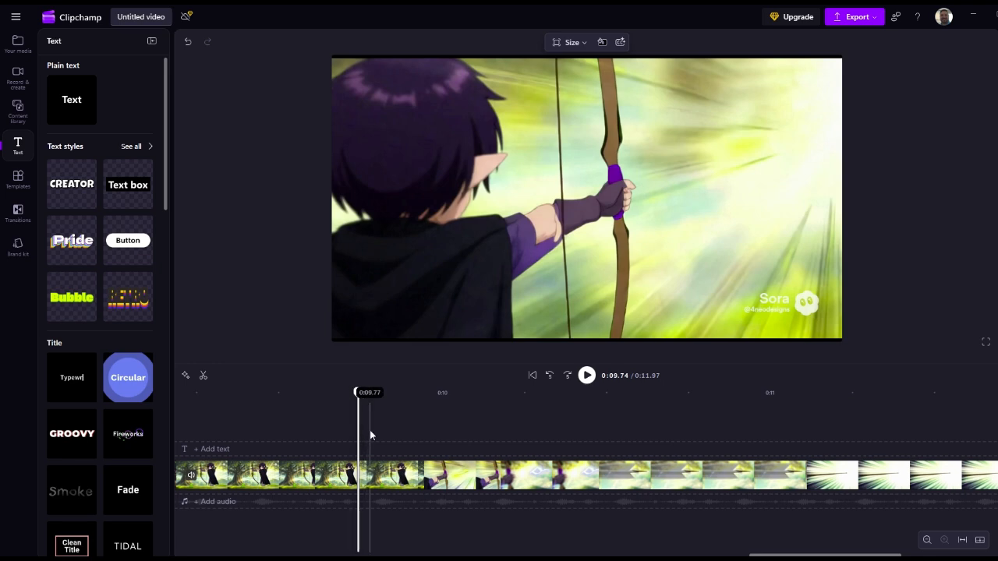
{"action": "left_click_drag", "start_coordinate": [370, 434], "coordinate": [609, 425]}
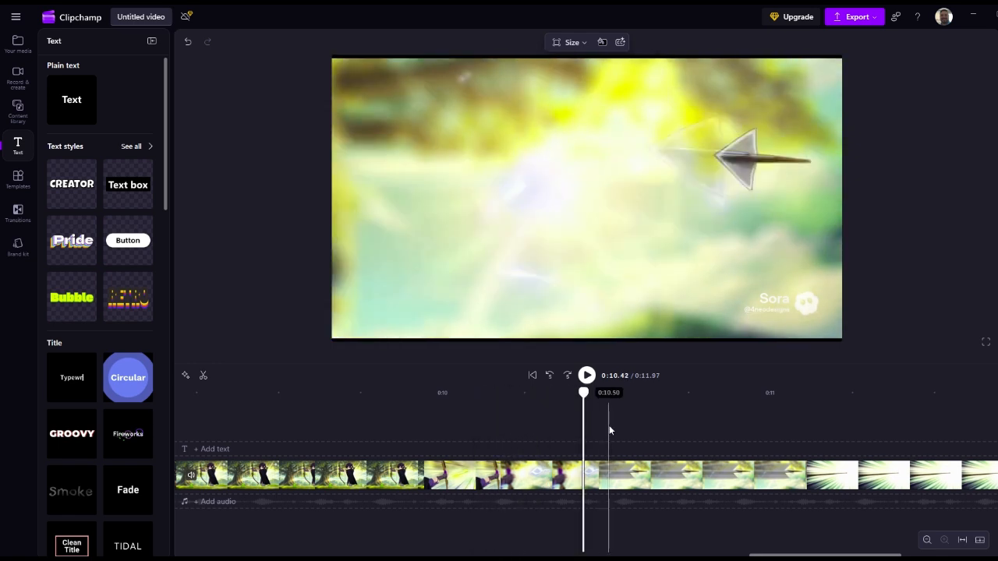
{"action": "left_click", "coordinate": [570, 428]}
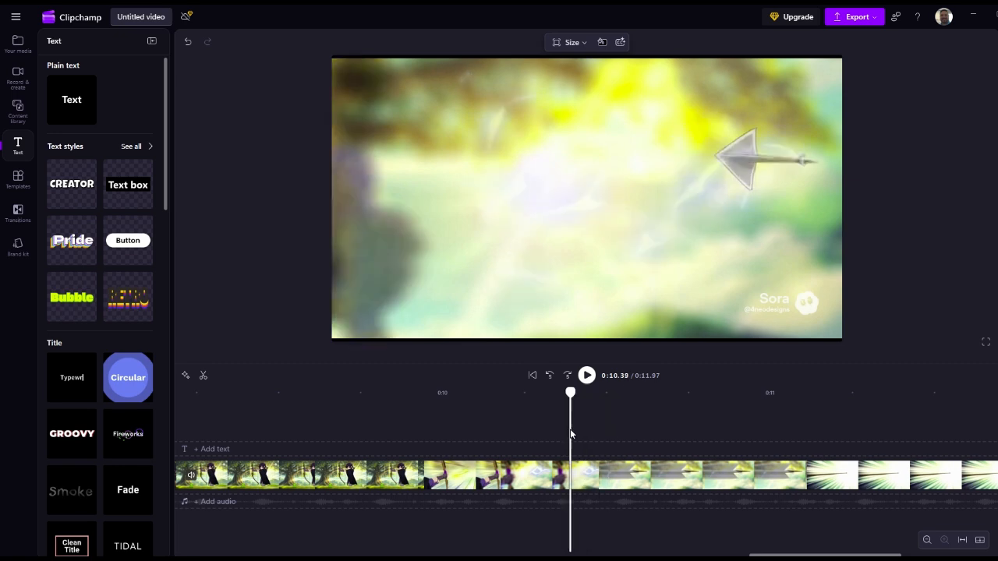
{"action": "left_click", "coordinate": [553, 429]}
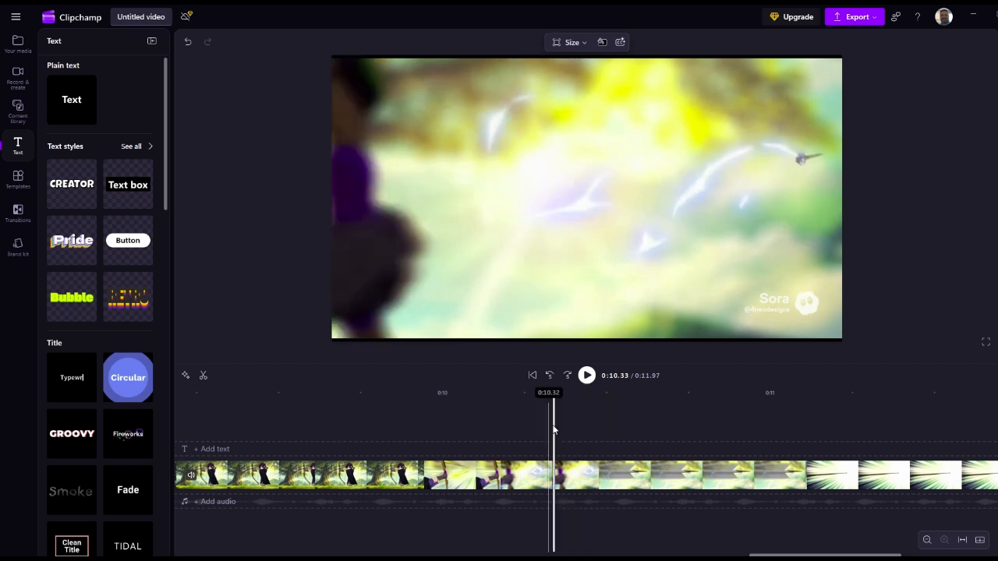
{"action": "left_click", "coordinate": [573, 477]}
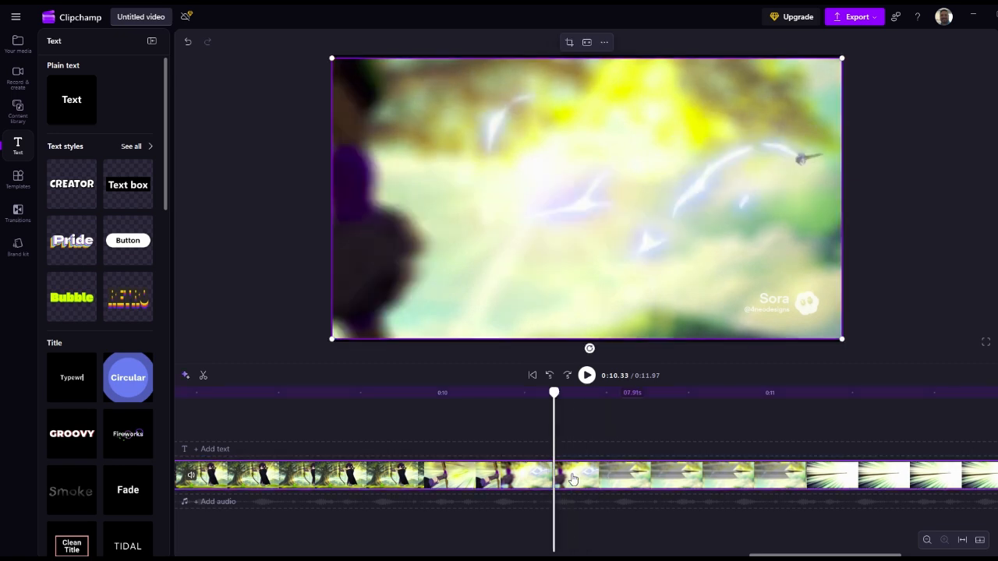
Step: Split the clip at 0:10.77, in the flying arrow shot with the bright radiating light
{"action": "left_click", "coordinate": [571, 424]}
{"action": "left_click", "coordinate": [594, 425]}
{"action": "left_click", "coordinate": [610, 425]}
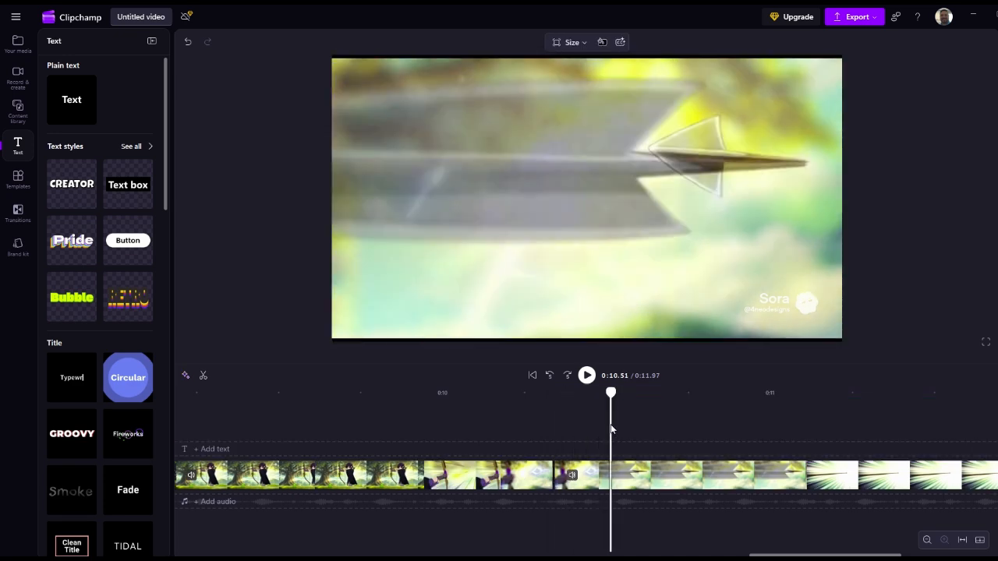
{"action": "left_click", "coordinate": [624, 429]}
{"action": "left_click", "coordinate": [640, 429]}
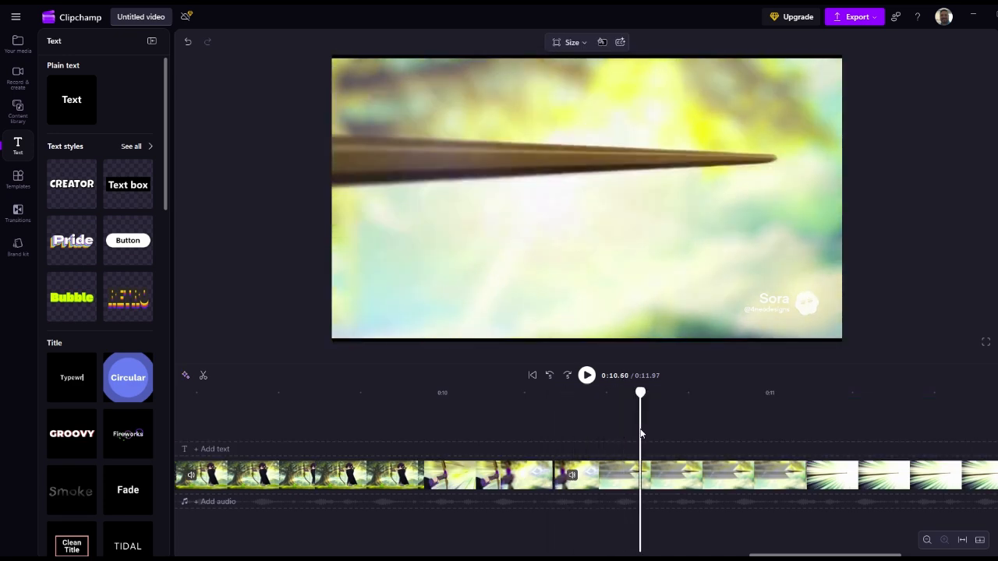
{"action": "left_click", "coordinate": [652, 429]}
{"action": "left_click", "coordinate": [677, 428]}
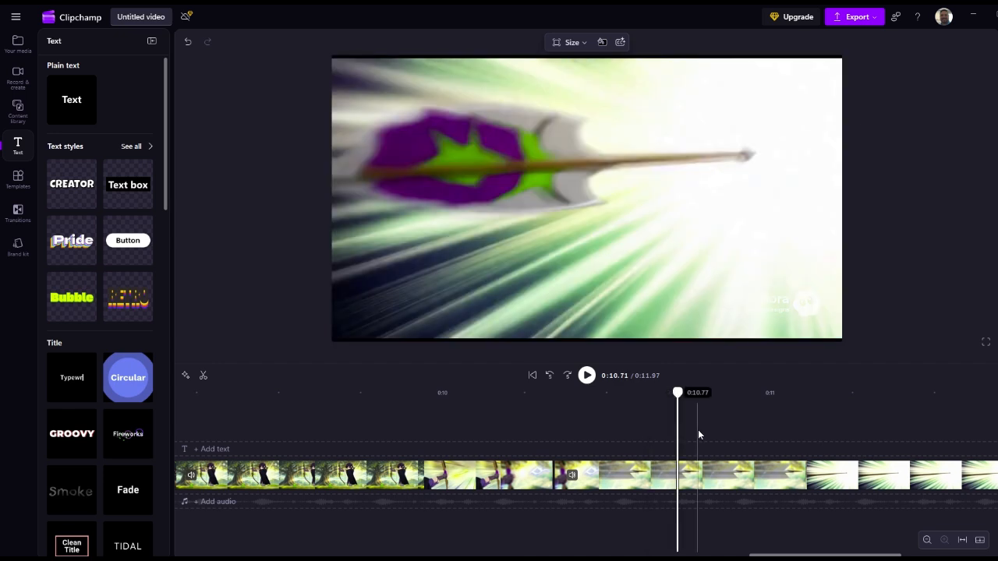
{"action": "left_click", "coordinate": [699, 433]}
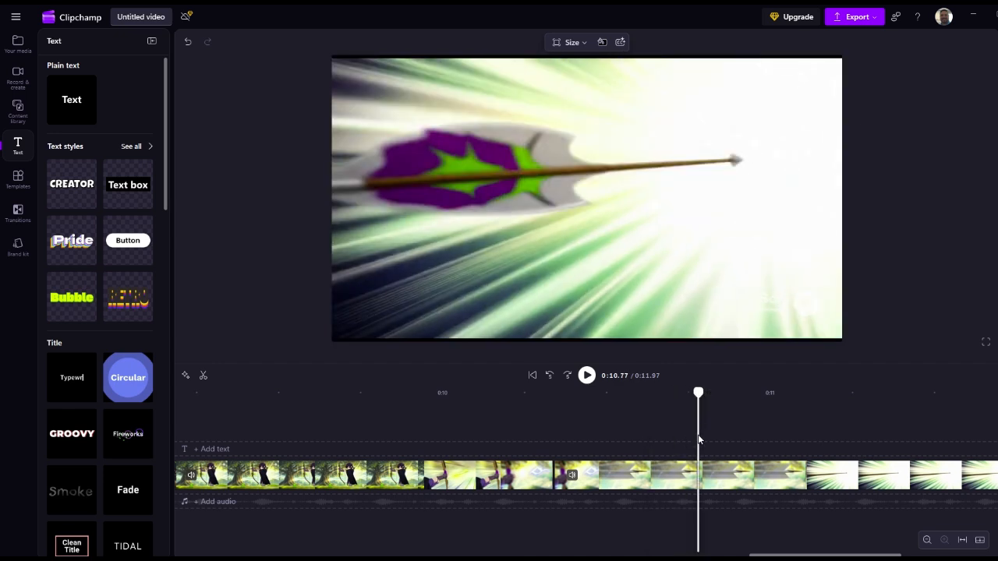
{"action": "left_click", "coordinate": [698, 475]}
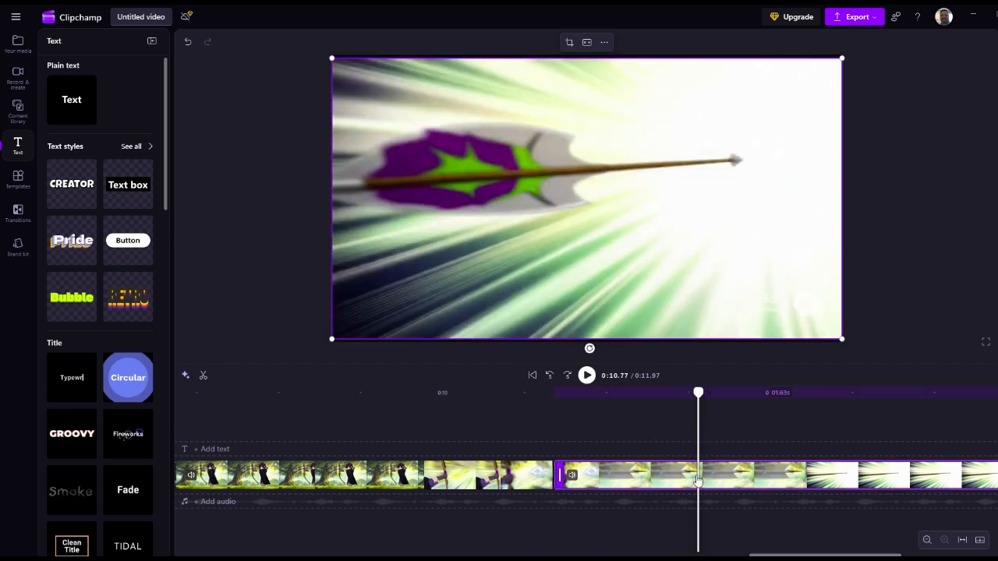
{"action": "key", "text": "s"}
Step: Reorder the segment between 0:10.33 and 0:10.77 to the end of the video without leaving a gap, and play the ending from 0:09.88
{"action": "left_click_drag", "start_coordinate": [647, 479], "coordinate": [656, 457]}
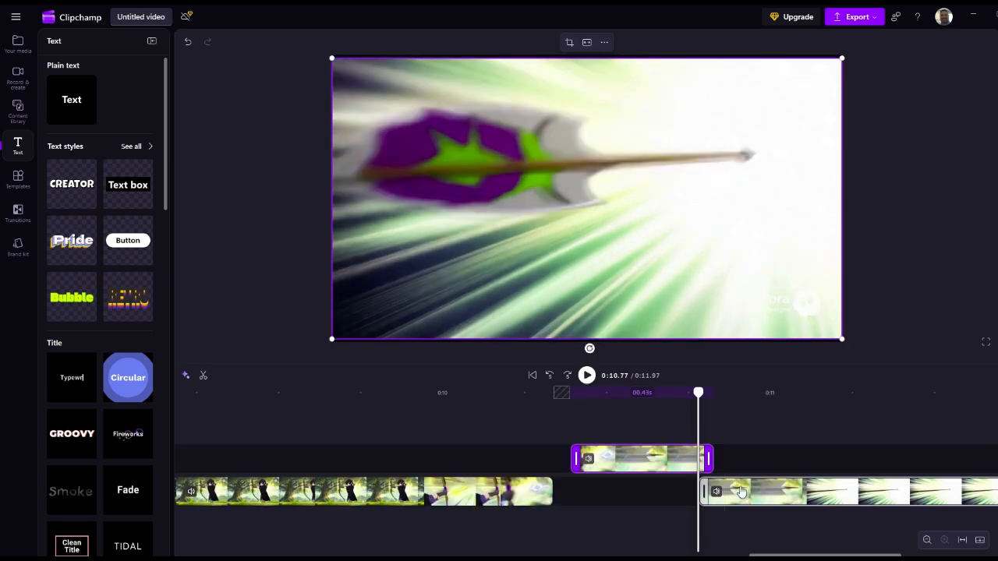
{"action": "left_click", "coordinate": [626, 491]}
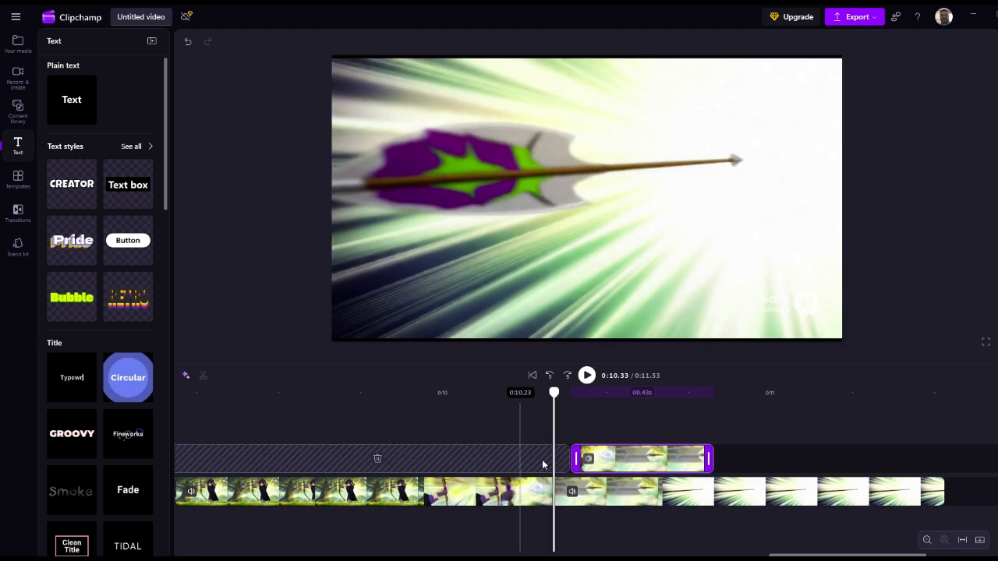
{"action": "left_click_drag", "start_coordinate": [655, 468], "coordinate": [967, 487]}
{"action": "left_click", "coordinate": [405, 432]}
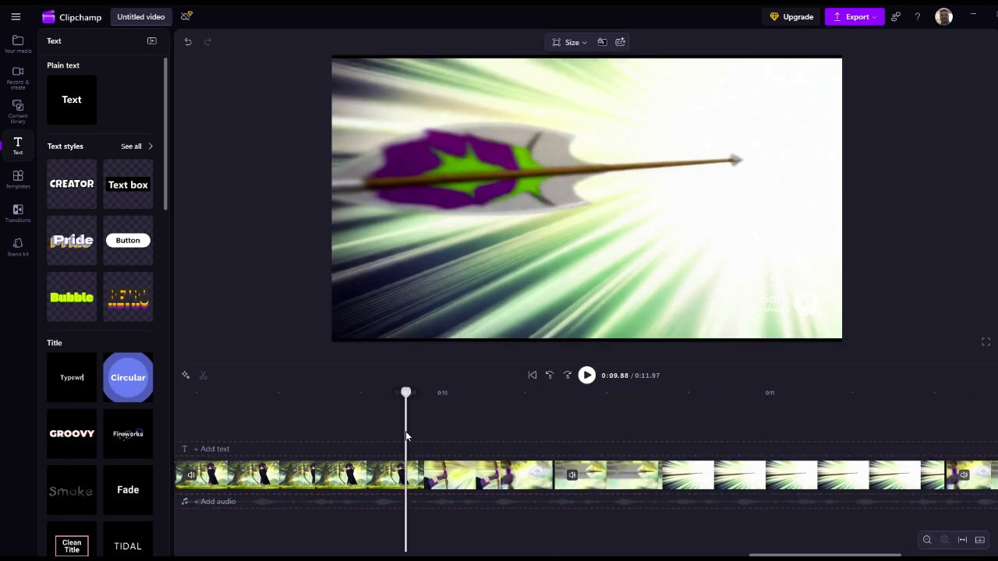
{"action": "key", "text": "space"}
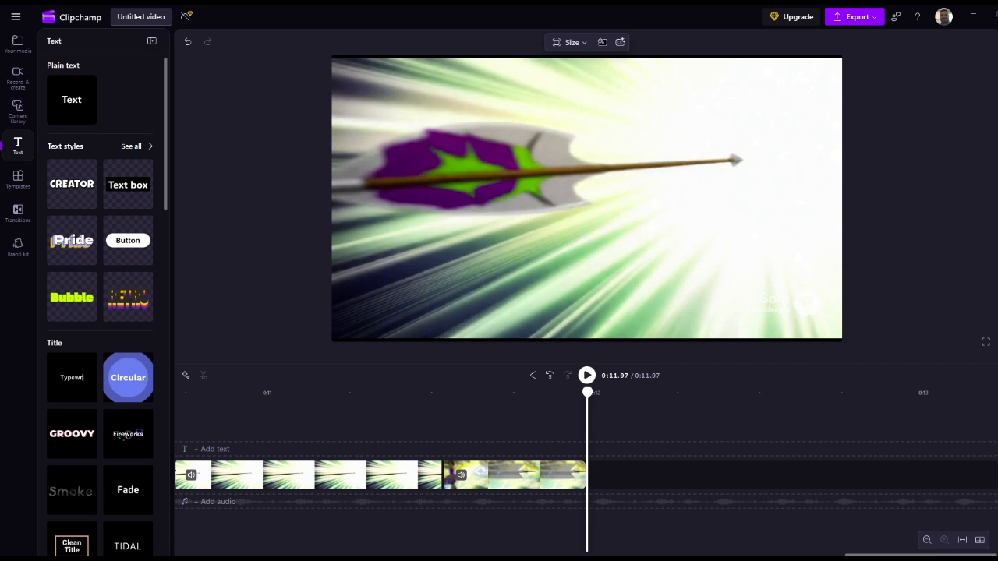
Step: Import Untitled.mp3 and add it to the audio track at the start of the timeline
{"action": "left_click", "coordinate": [17, 43]}
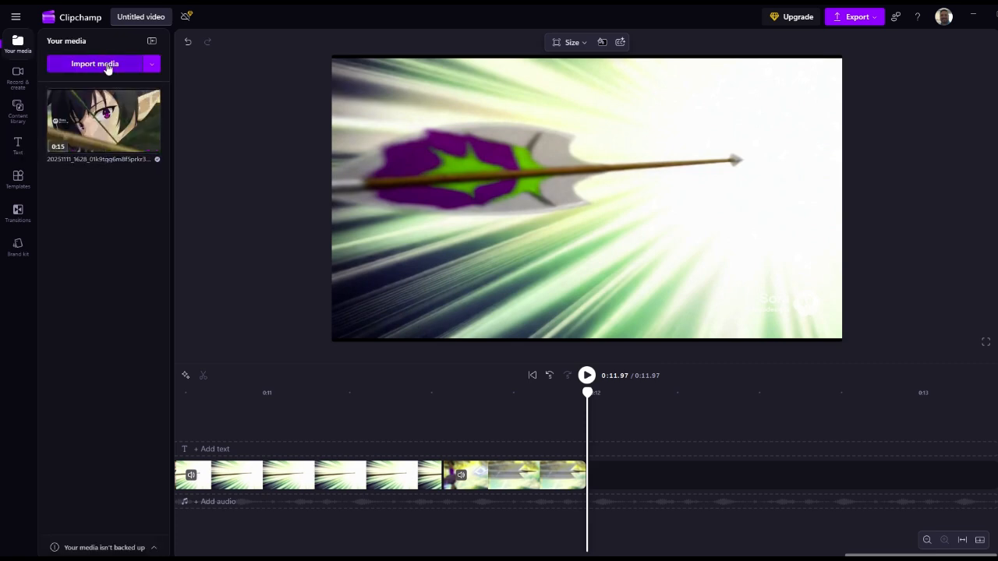
{"action": "left_click", "coordinate": [109, 66]}
{"action": "double_click", "coordinate": [179, 88]}
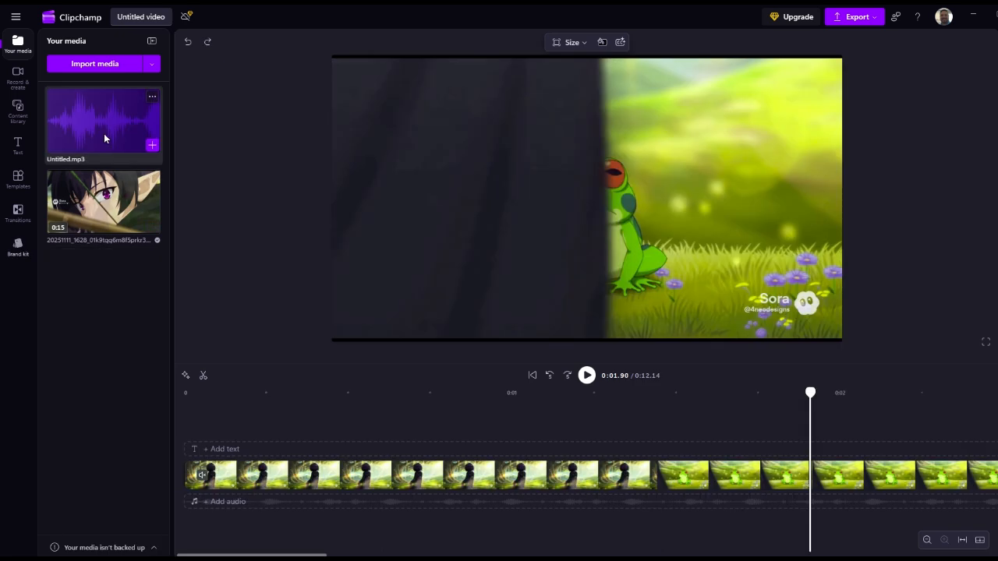
{"action": "left_click_drag", "start_coordinate": [105, 138], "coordinate": [231, 526]}
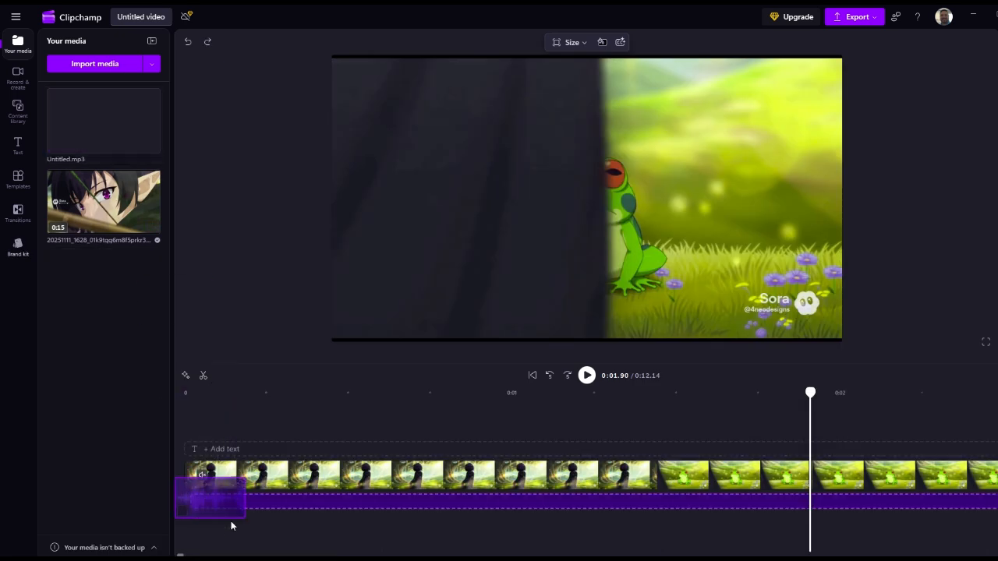
Step: Play the video with its music from the start and set the playhead at 0:12.14, where the last video clip ends
{"action": "left_click", "coordinate": [183, 419]}
{"action": "key", "text": "space"}
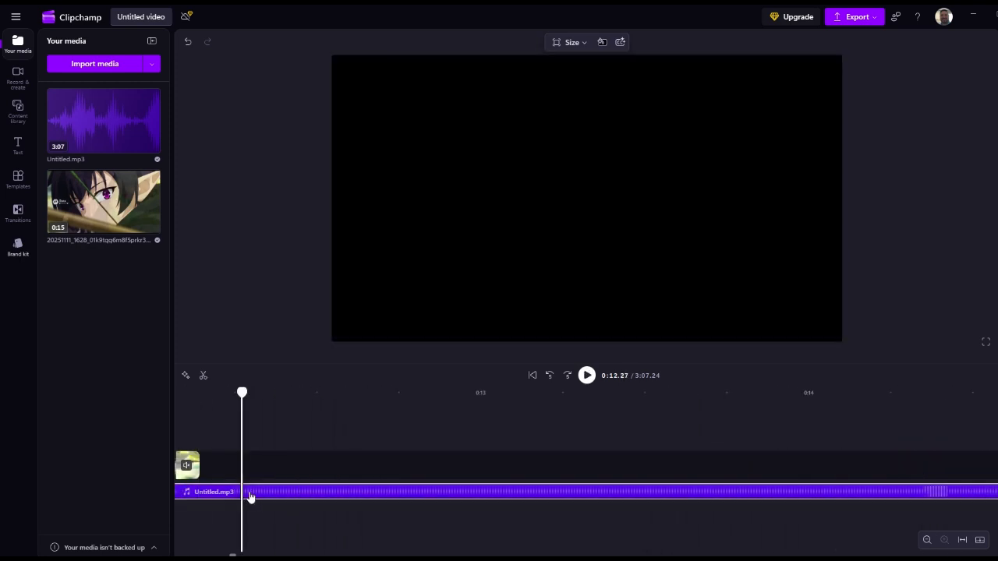
{"action": "left_click", "coordinate": [198, 435]}
{"action": "left_click", "coordinate": [201, 434]}
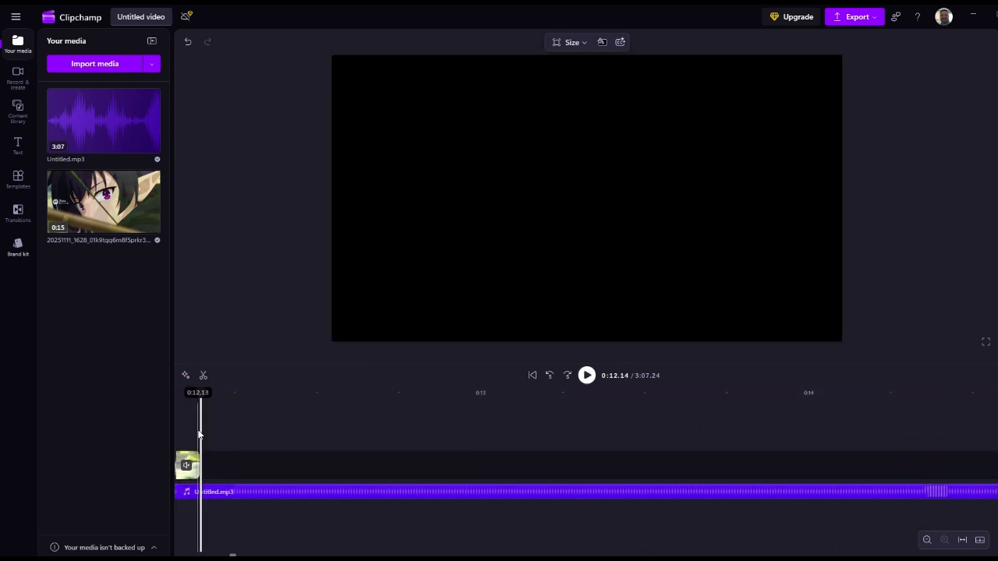